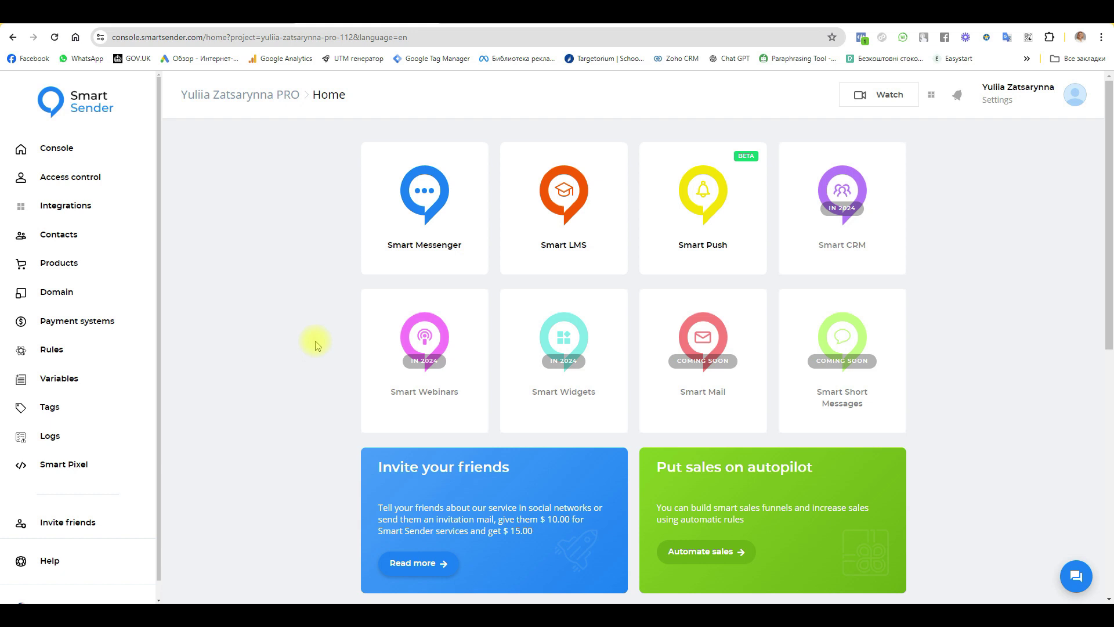
Step: Open the Smart Messenger card from the project's Home page
{"action": "left_click", "coordinate": [424, 197]}
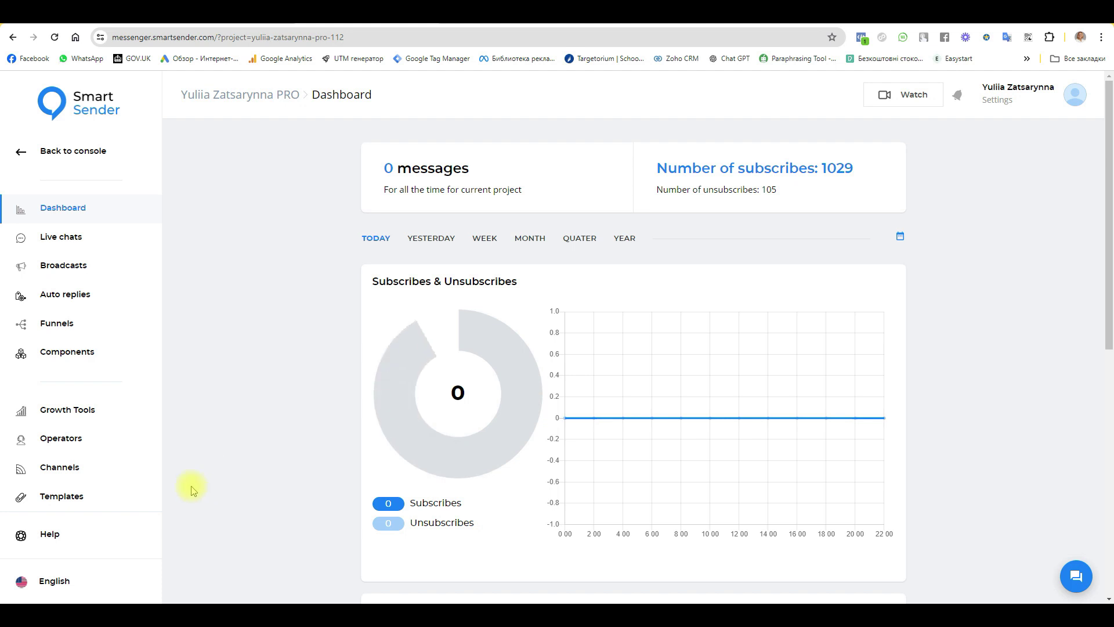
Step: From Channels, open the first Telegram bot channel's statistics page showing 768 subscribers
{"action": "left_click", "coordinate": [57, 468]}
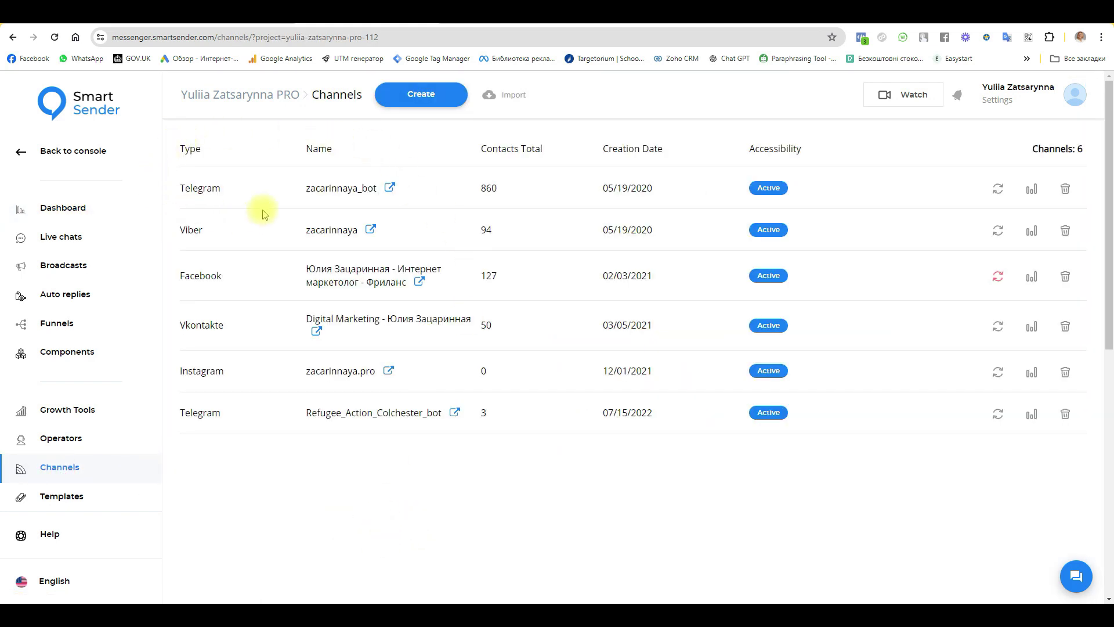
{"action": "left_click", "coordinate": [999, 189]}
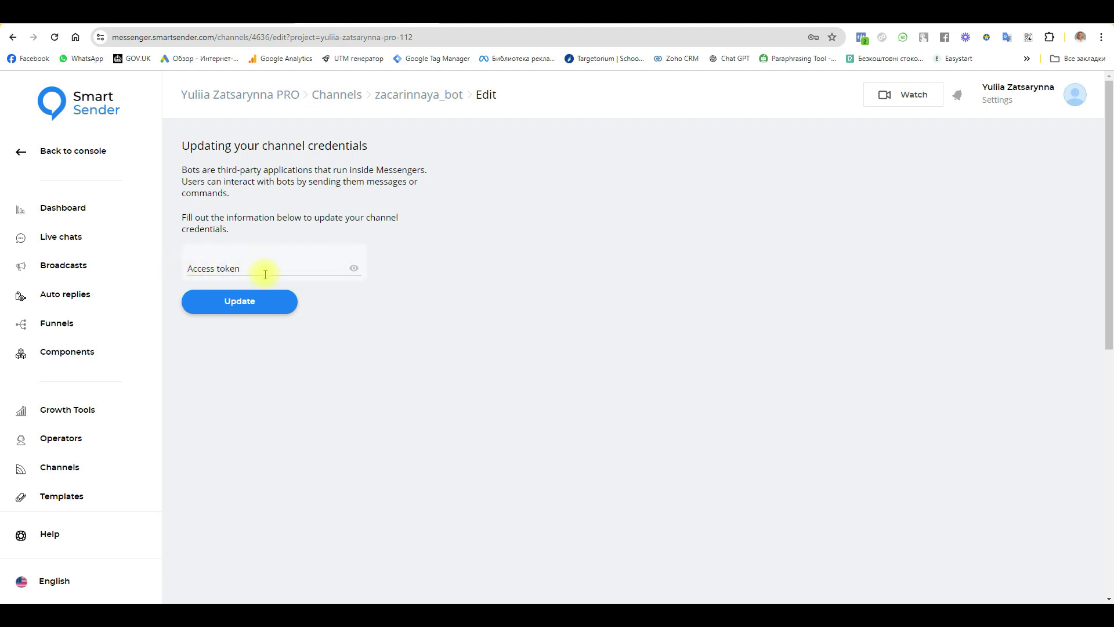
{"action": "left_click", "coordinate": [429, 94]}
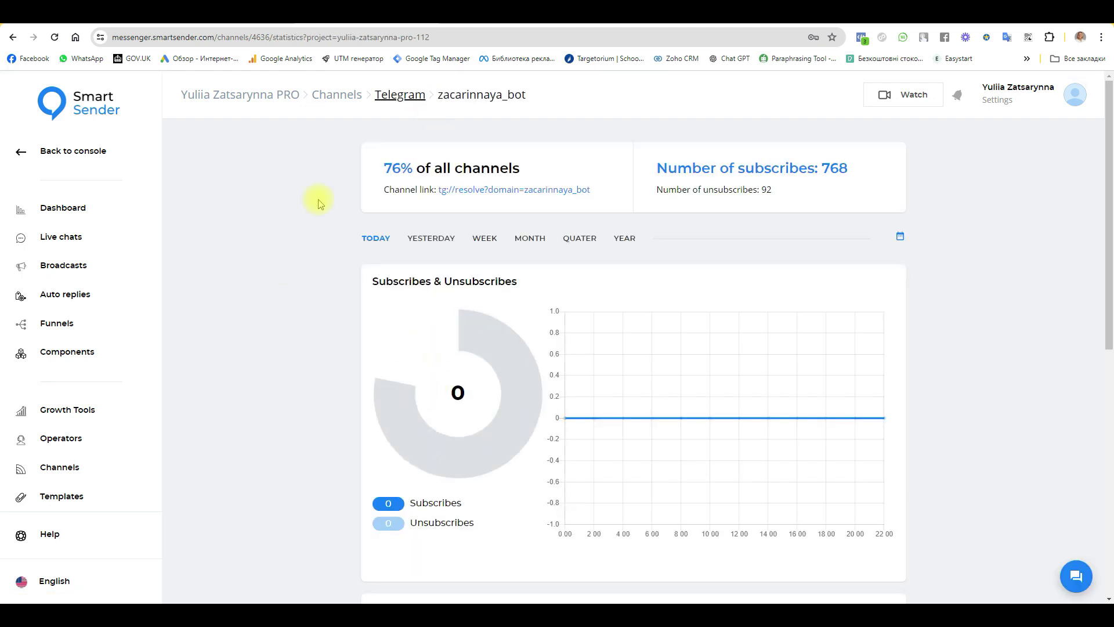
Step: Start creating a new Telegram channel to preview its setup, then return to the six-channel list
{"action": "left_click", "coordinate": [338, 97]}
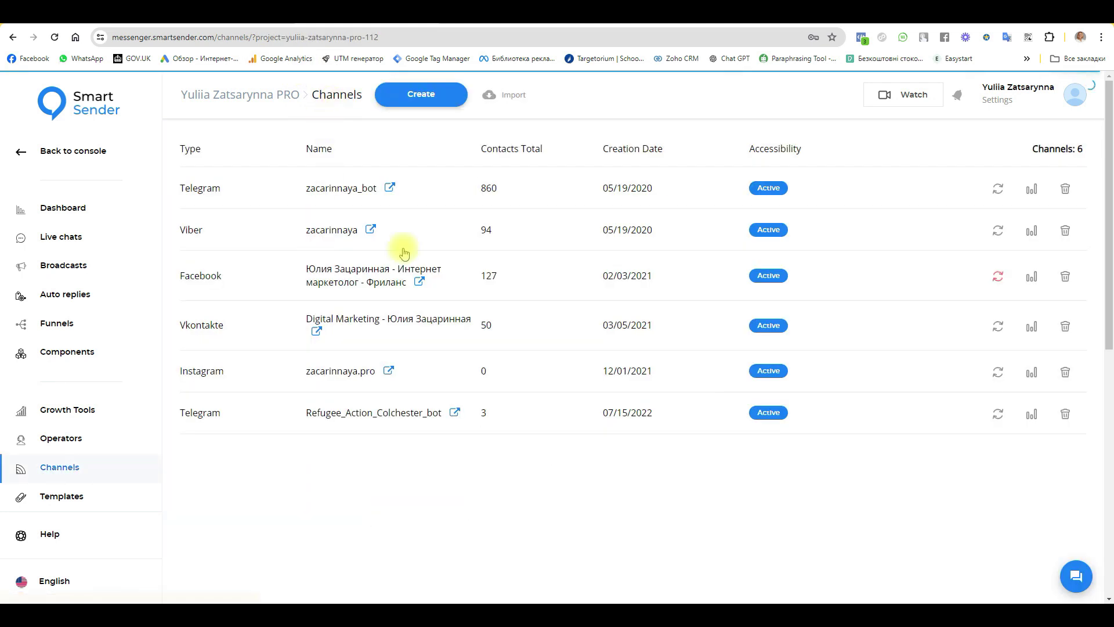
{"action": "left_click", "coordinate": [423, 99]}
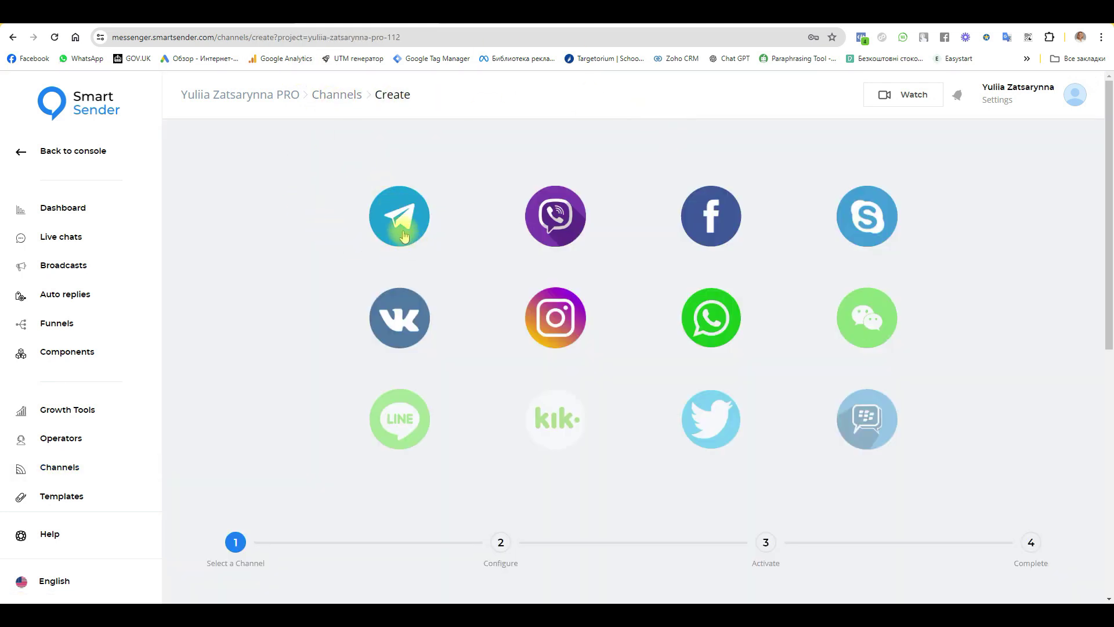
{"action": "left_click", "coordinate": [405, 235]}
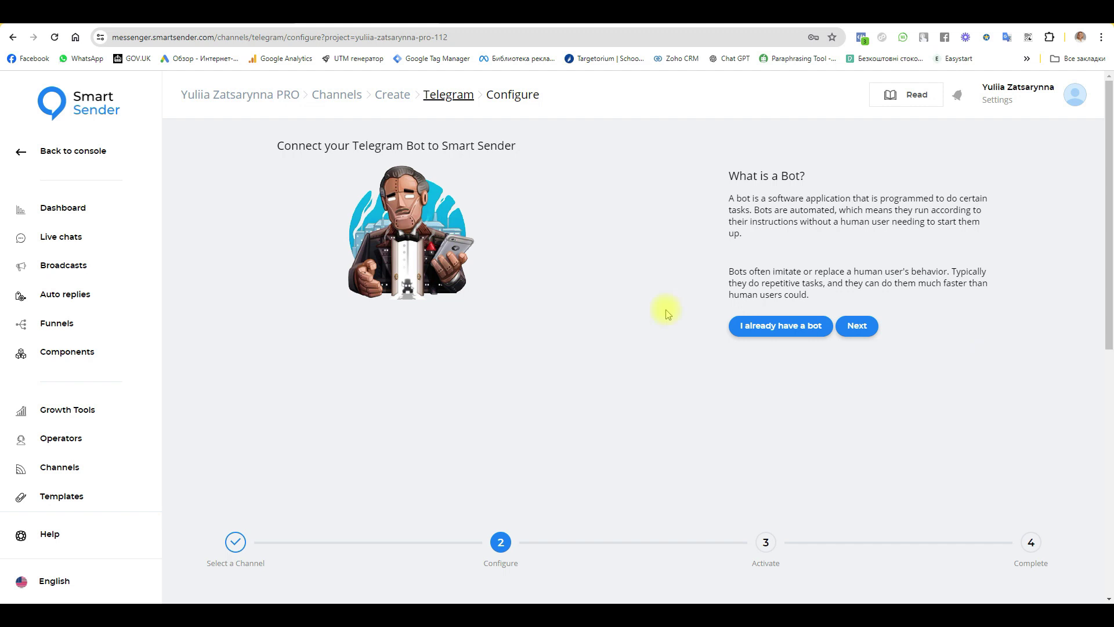
{"action": "left_click", "coordinate": [336, 95]}
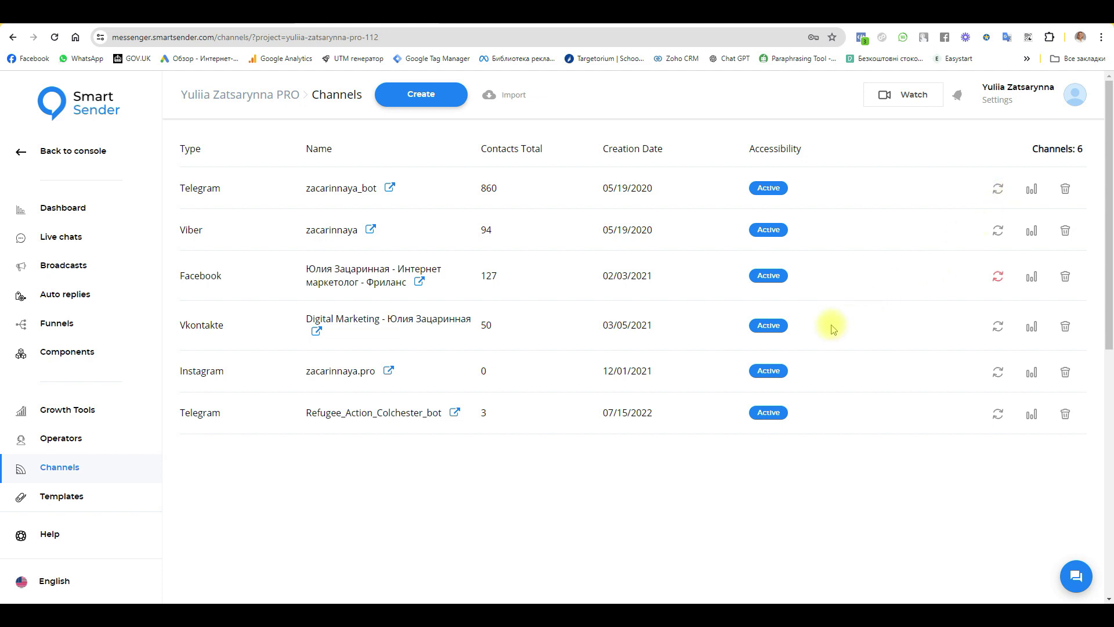
Step: In BotFather, use /mybots to turn on Business Mode for the MLM_zatsarynna bot
{"action": "key", "text": "alt+Tab"}
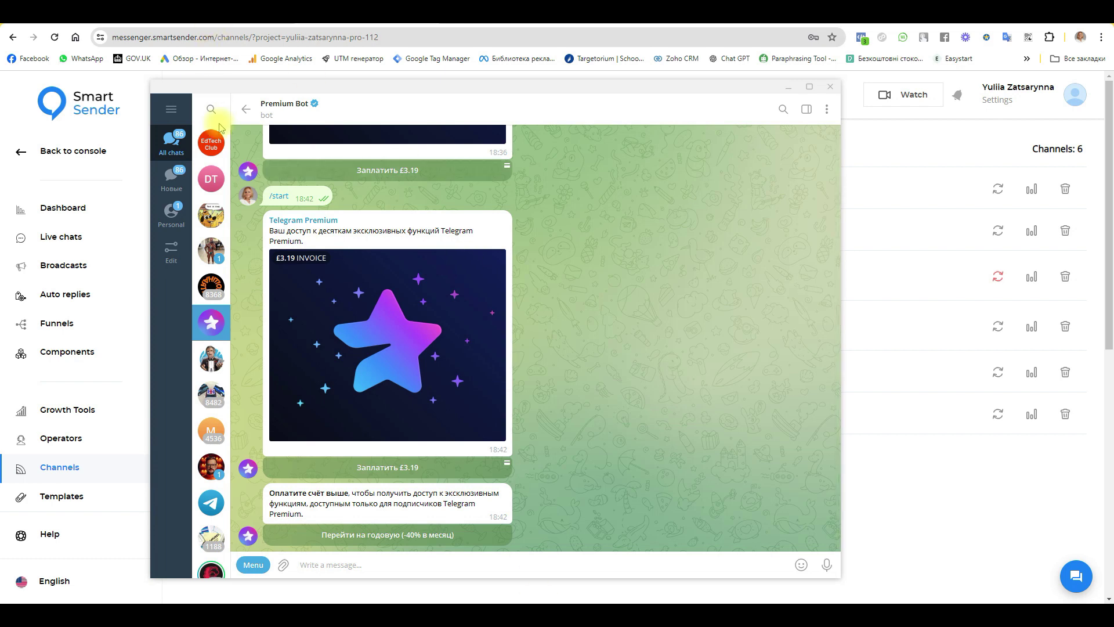
{"action": "left_click", "coordinate": [211, 358]}
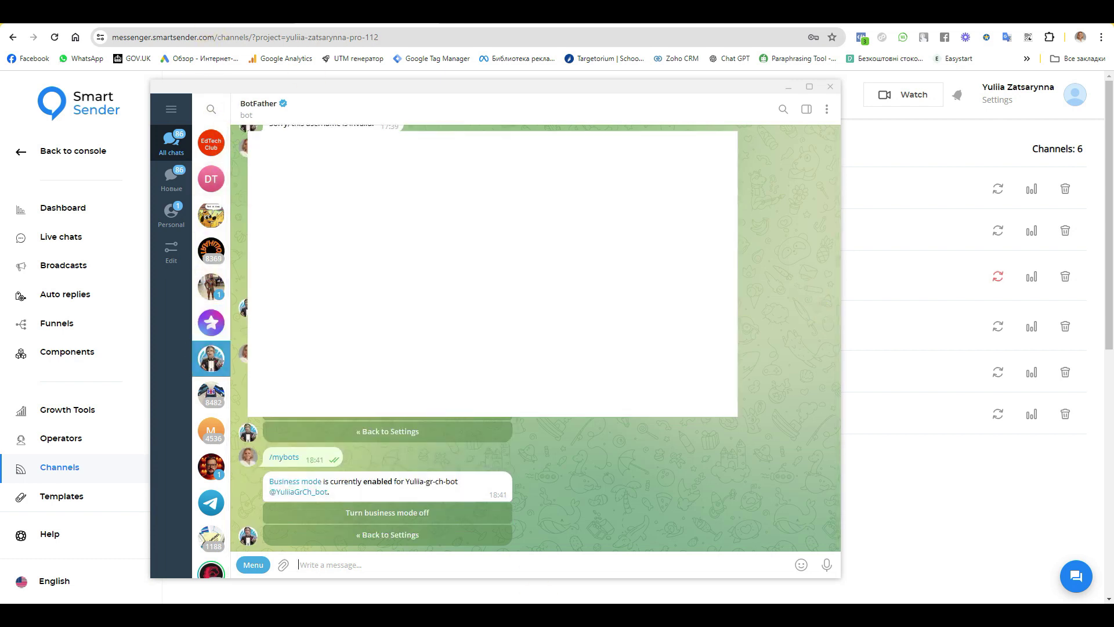
{"action": "left_click", "coordinate": [254, 567]}
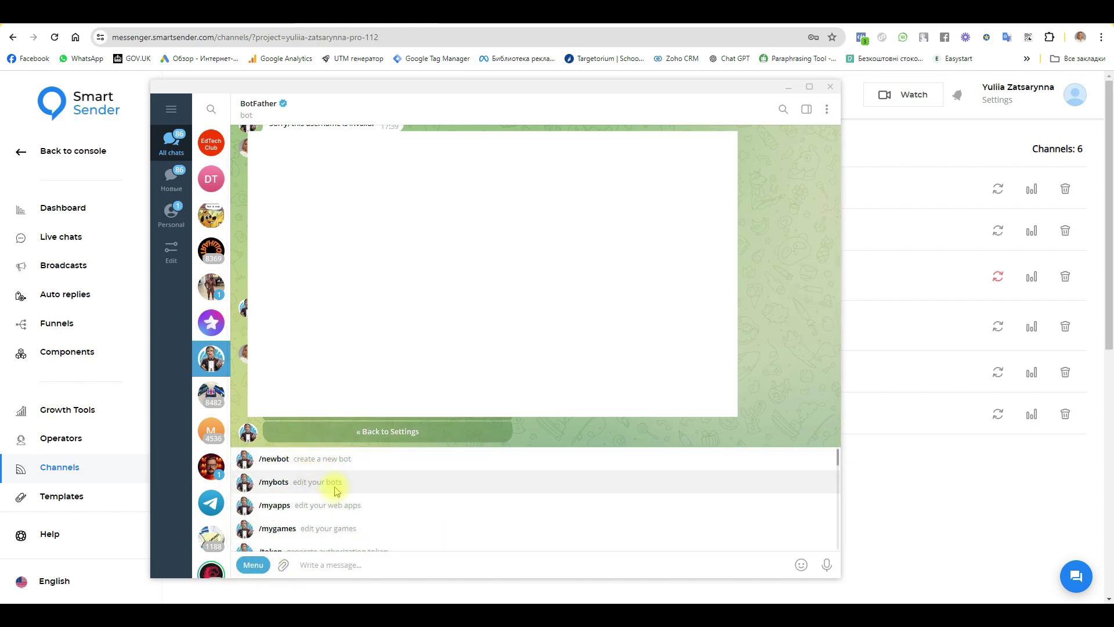
{"action": "left_click", "coordinate": [335, 488]}
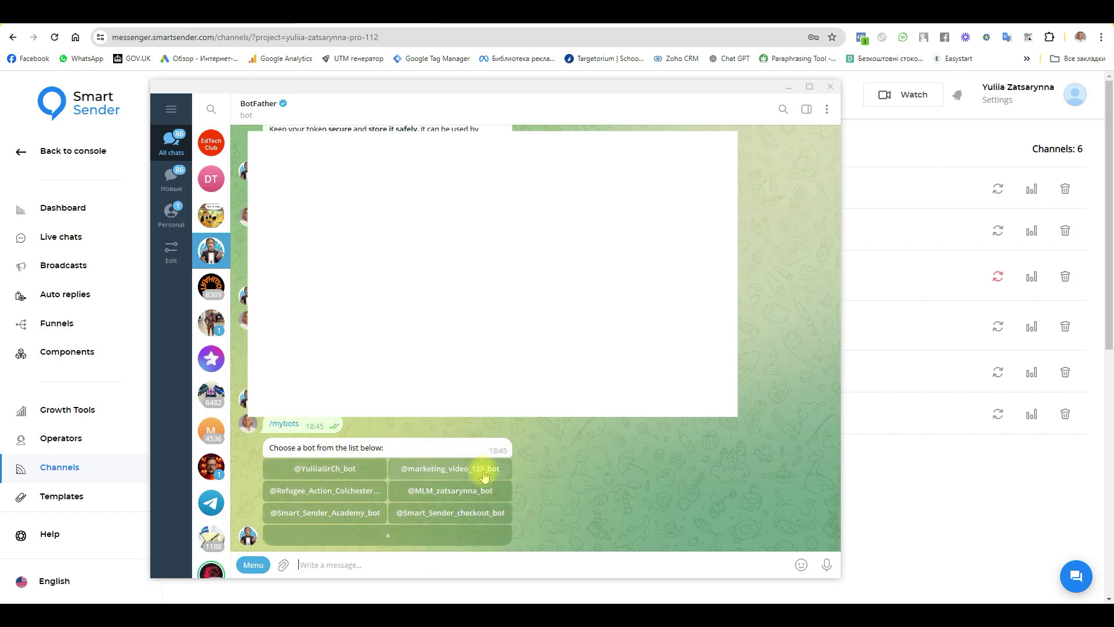
{"action": "left_click", "coordinate": [448, 492]}
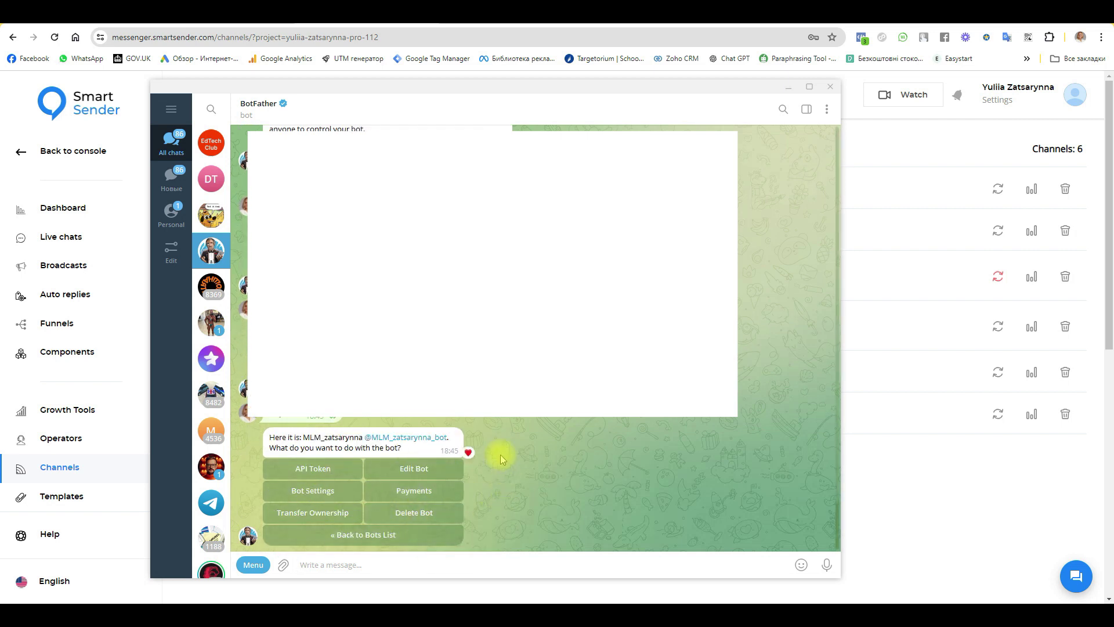
{"action": "left_click", "coordinate": [318, 494]}
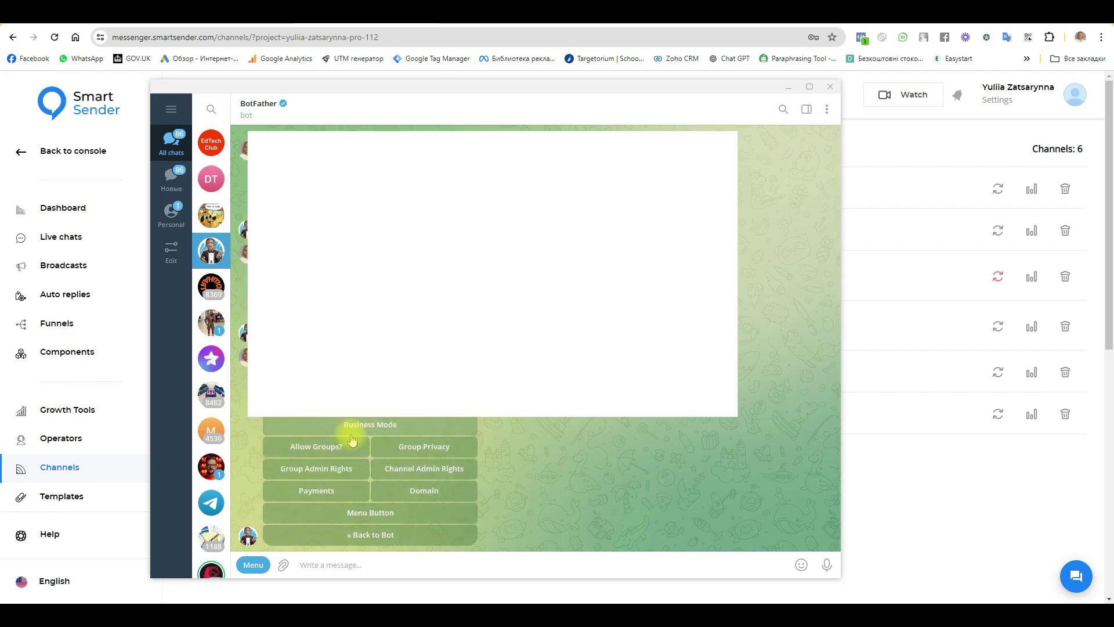
{"action": "left_click", "coordinate": [413, 428]}
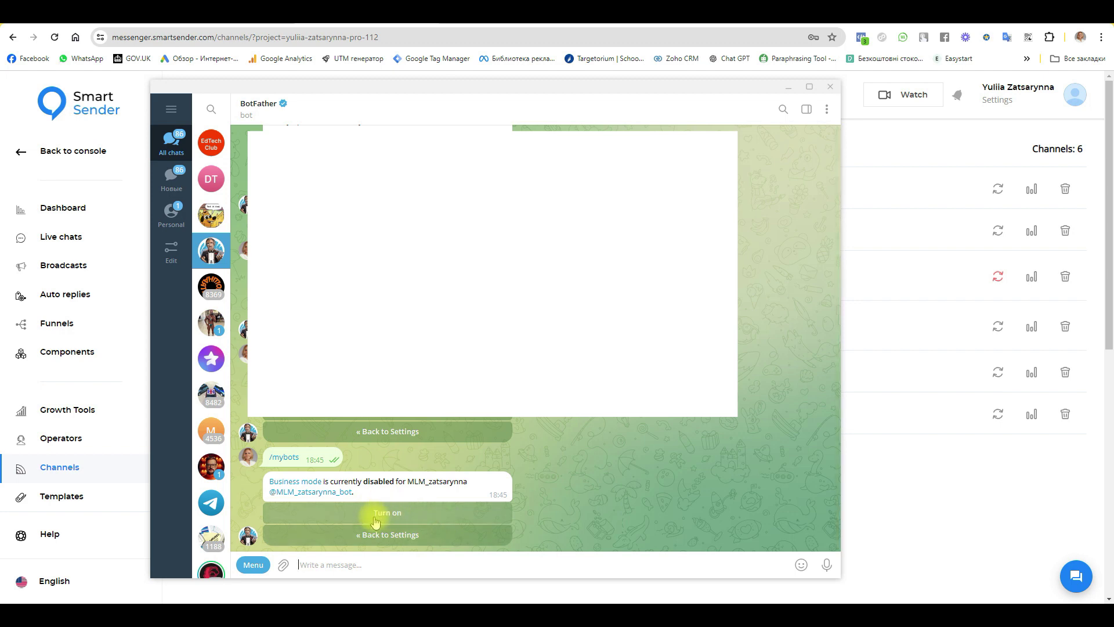
{"action": "left_click", "coordinate": [411, 518]}
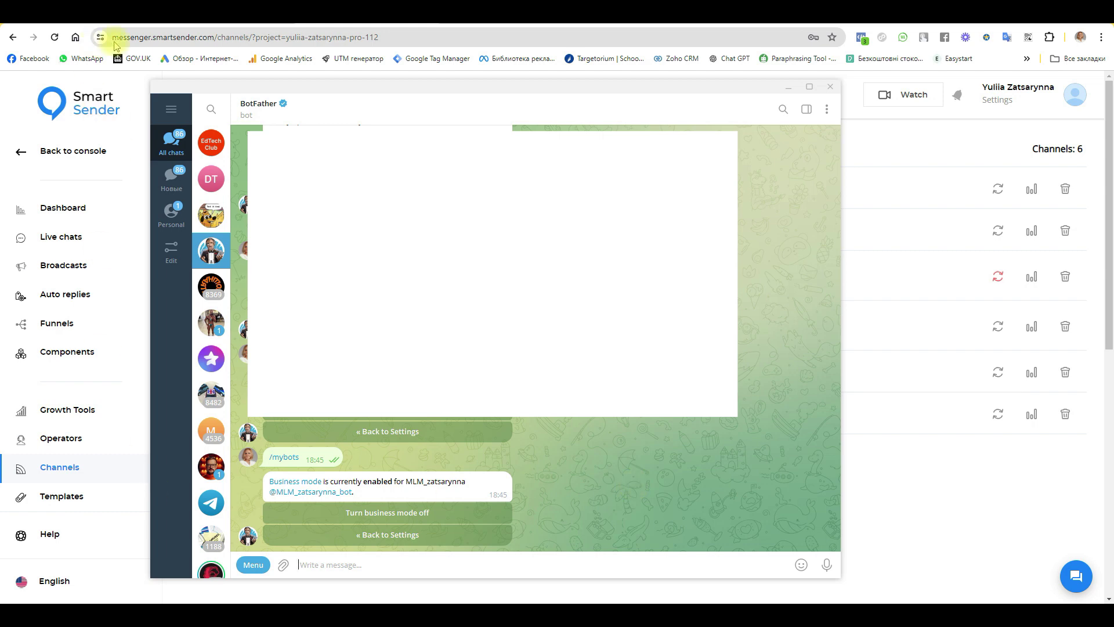
{"action": "left_click", "coordinate": [173, 111]}
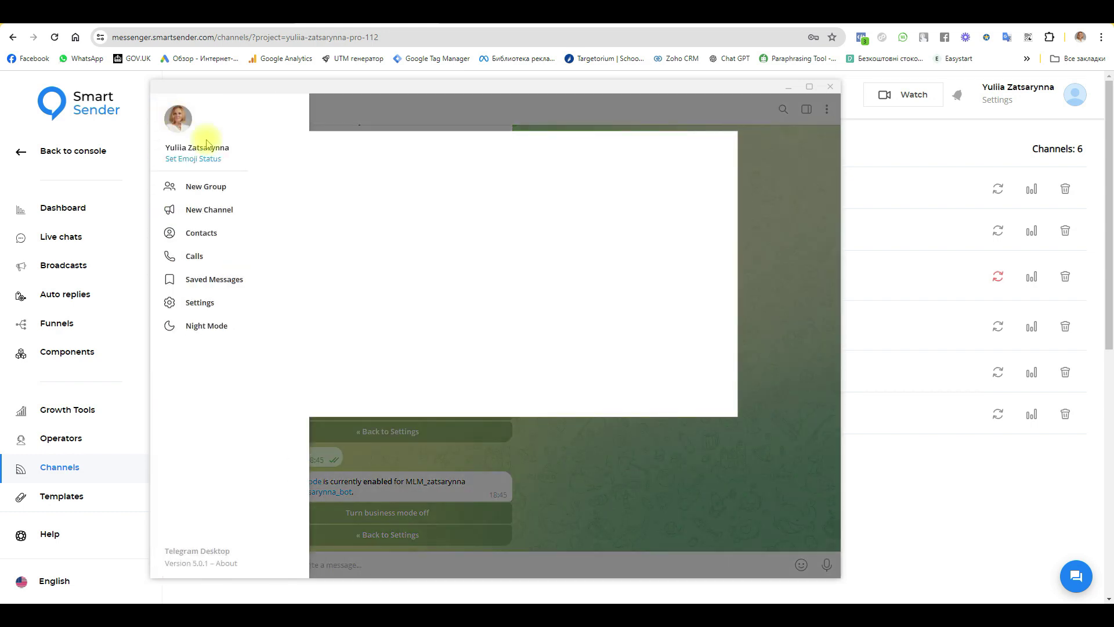
{"action": "left_click", "coordinate": [199, 301]}
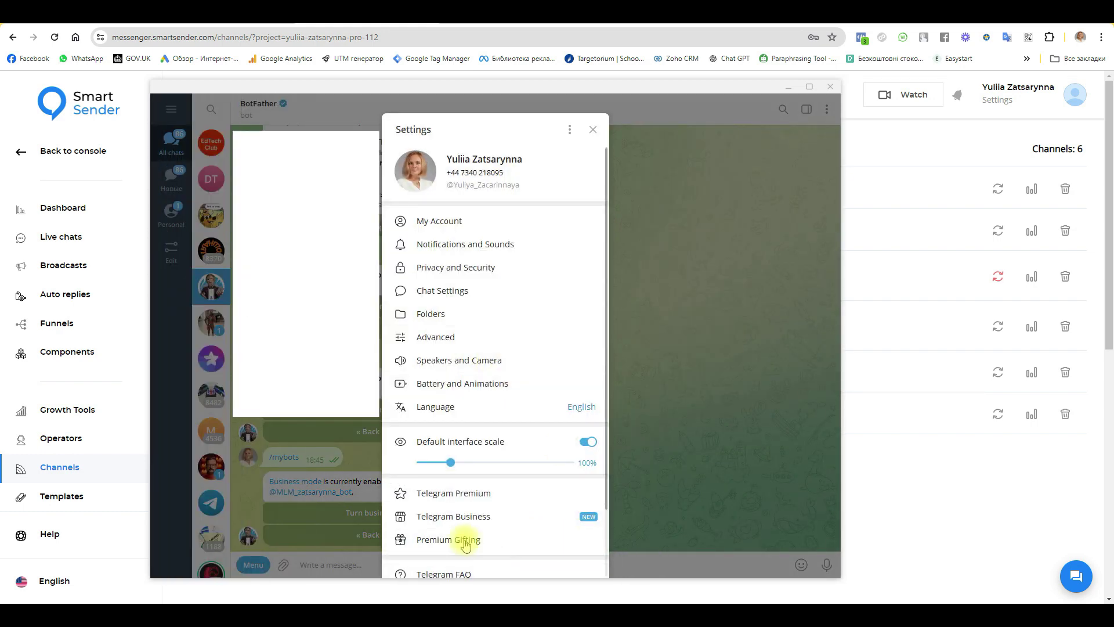
{"action": "left_click", "coordinate": [492, 518]}
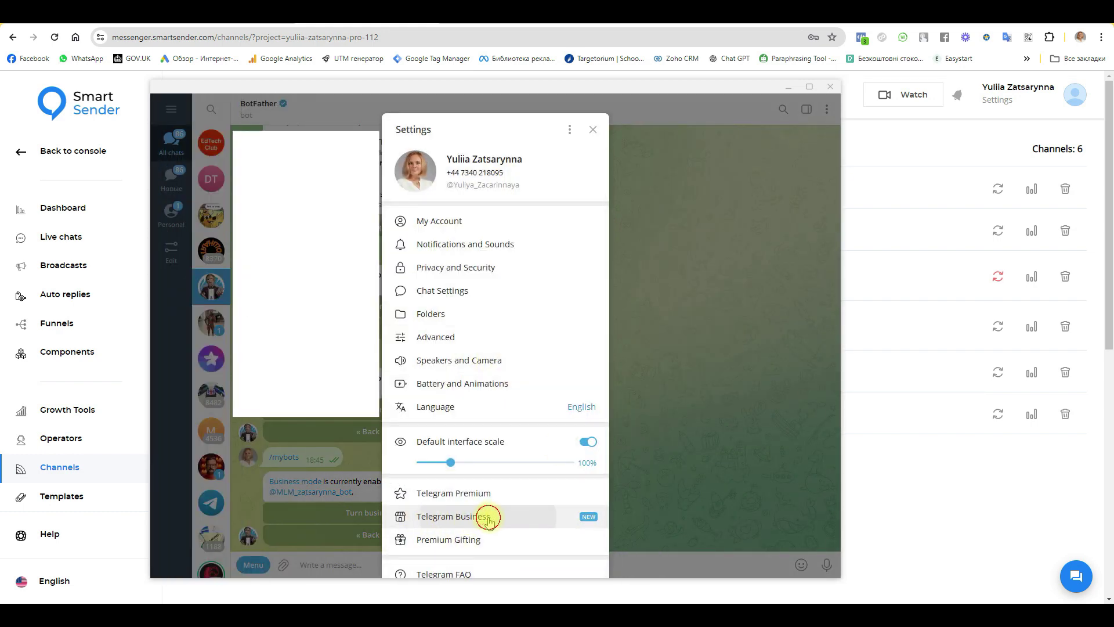
{"action": "left_click", "coordinate": [431, 534]}
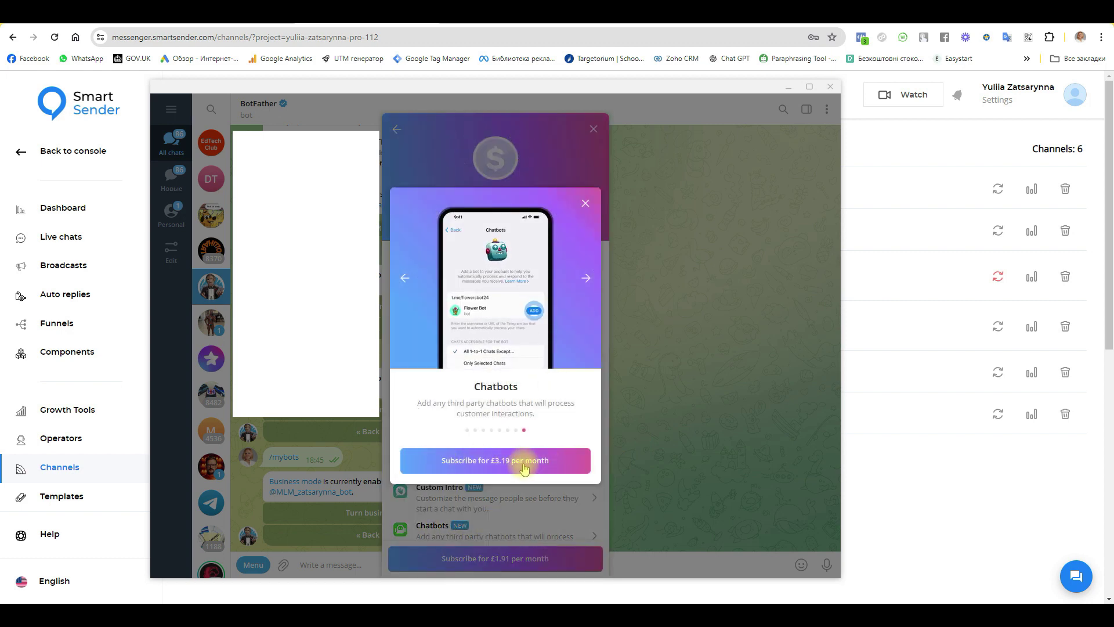
{"action": "left_click", "coordinate": [478, 466]}
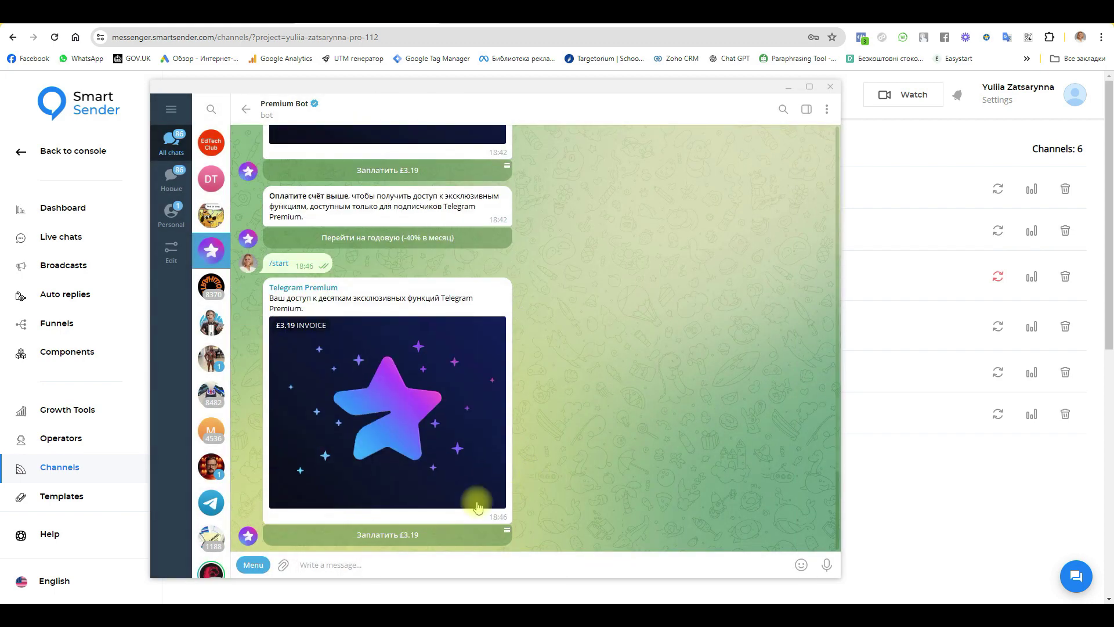
{"action": "left_click", "coordinate": [406, 471]}
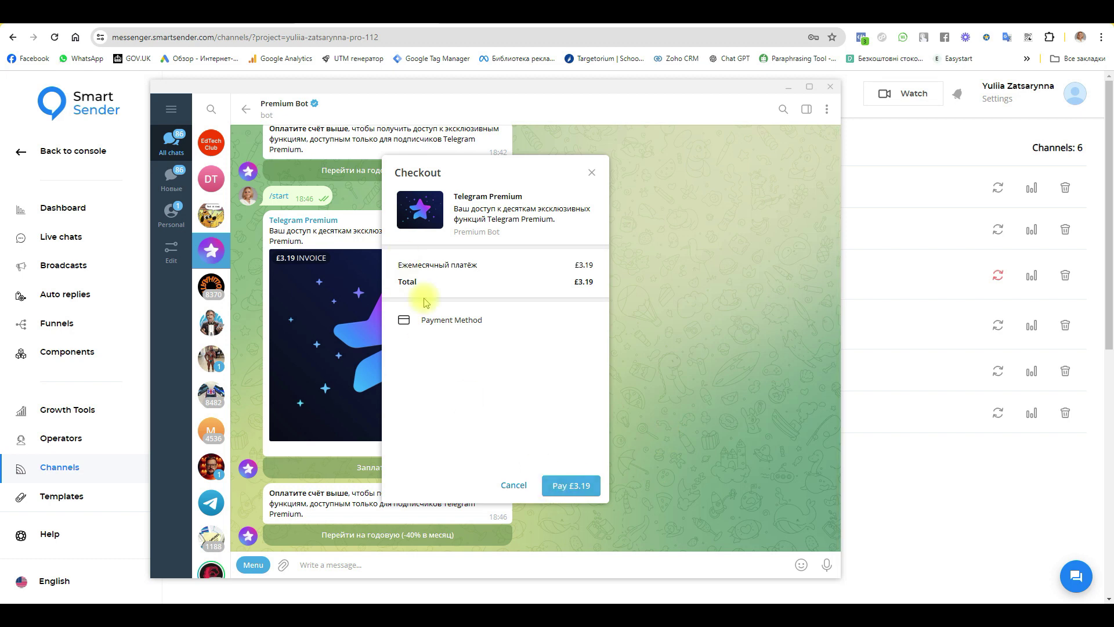
{"action": "left_click", "coordinate": [464, 320]}
{"action": "left_click", "coordinate": [424, 214]}
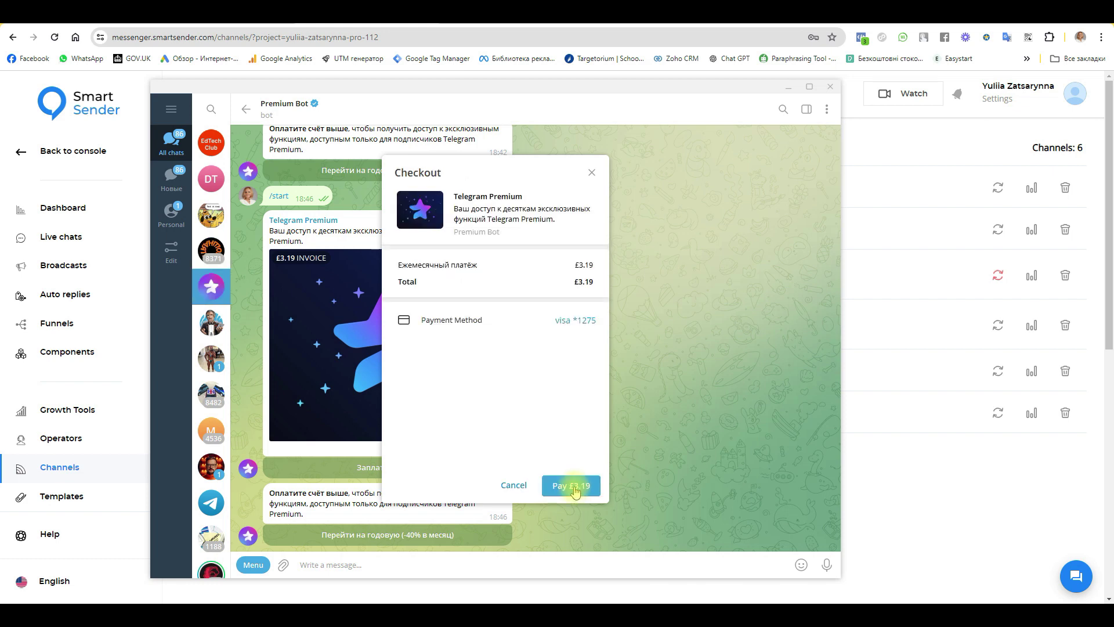
{"action": "left_click", "coordinate": [574, 487]}
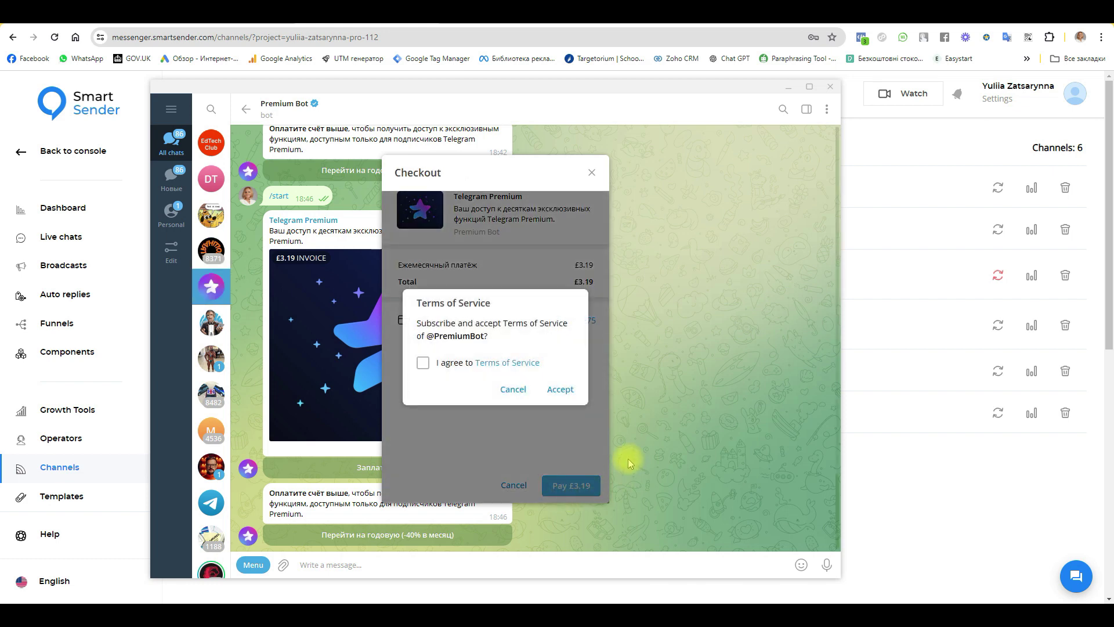
{"action": "left_click", "coordinate": [560, 393]}
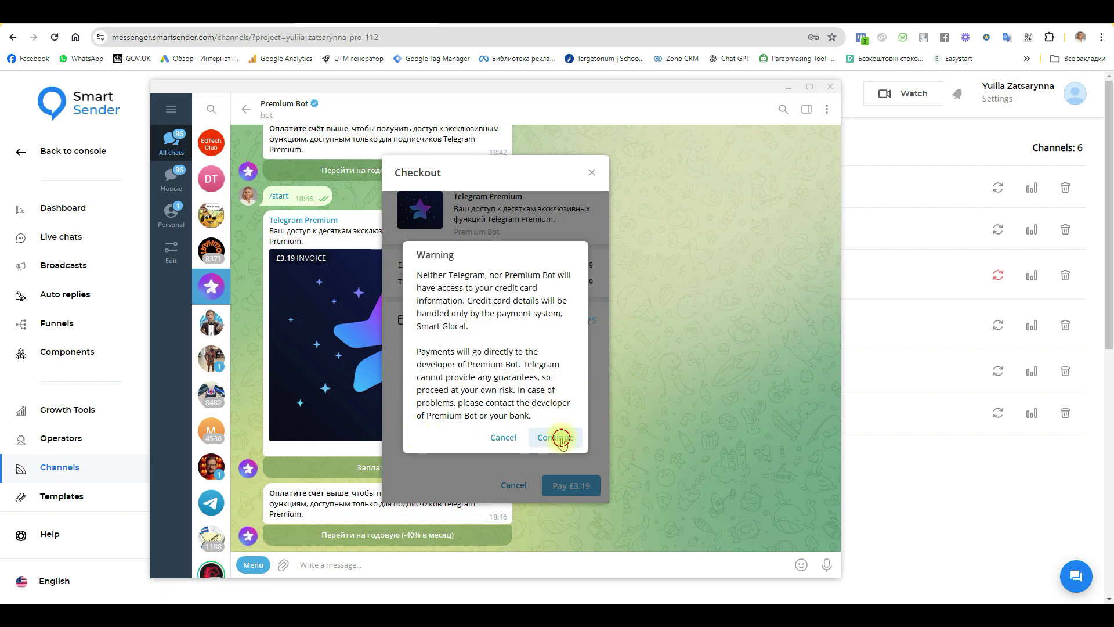
{"action": "left_click", "coordinate": [557, 437]}
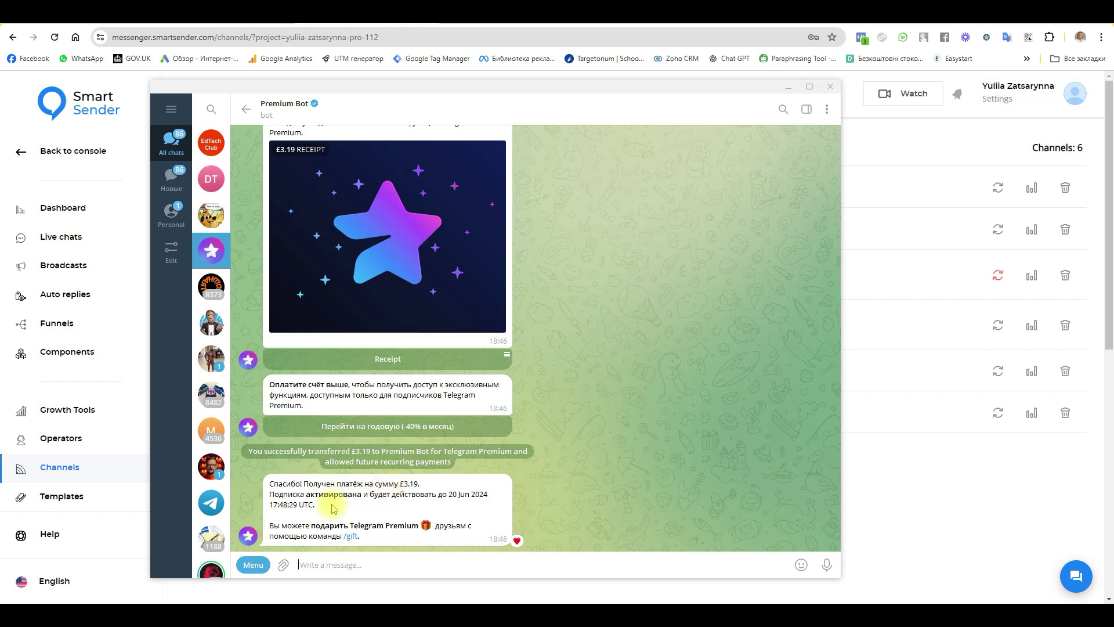
Step: Open Telegram Settings > Telegram Business > Chatbots, then bring back Smart Sender's Channels list
{"action": "key", "text": "ctrl+Tab"}
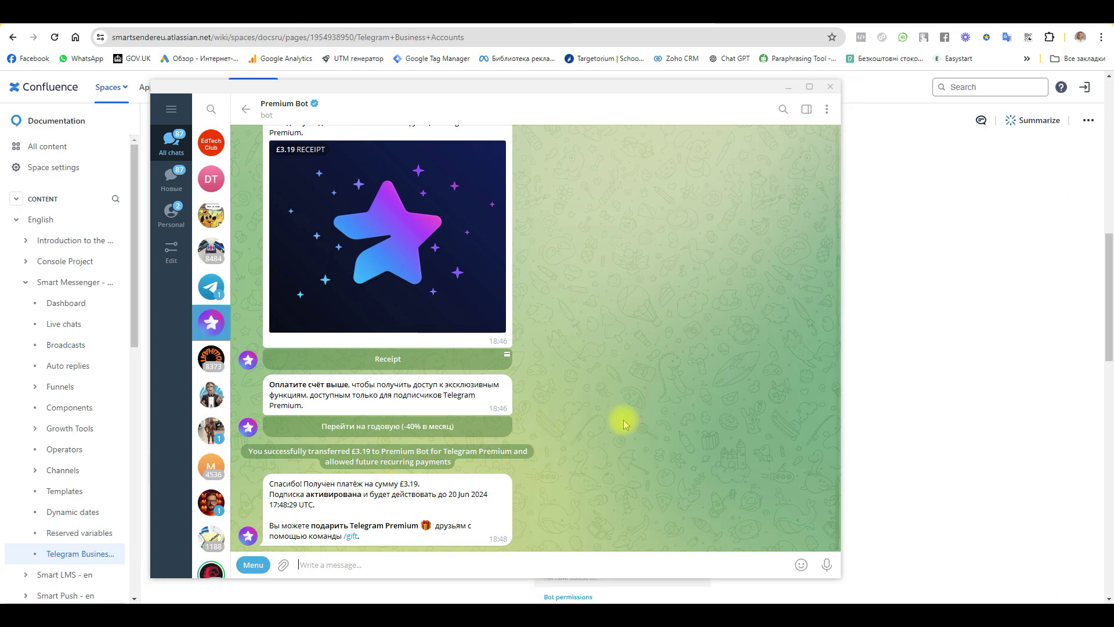
{"action": "left_click", "coordinate": [171, 109]}
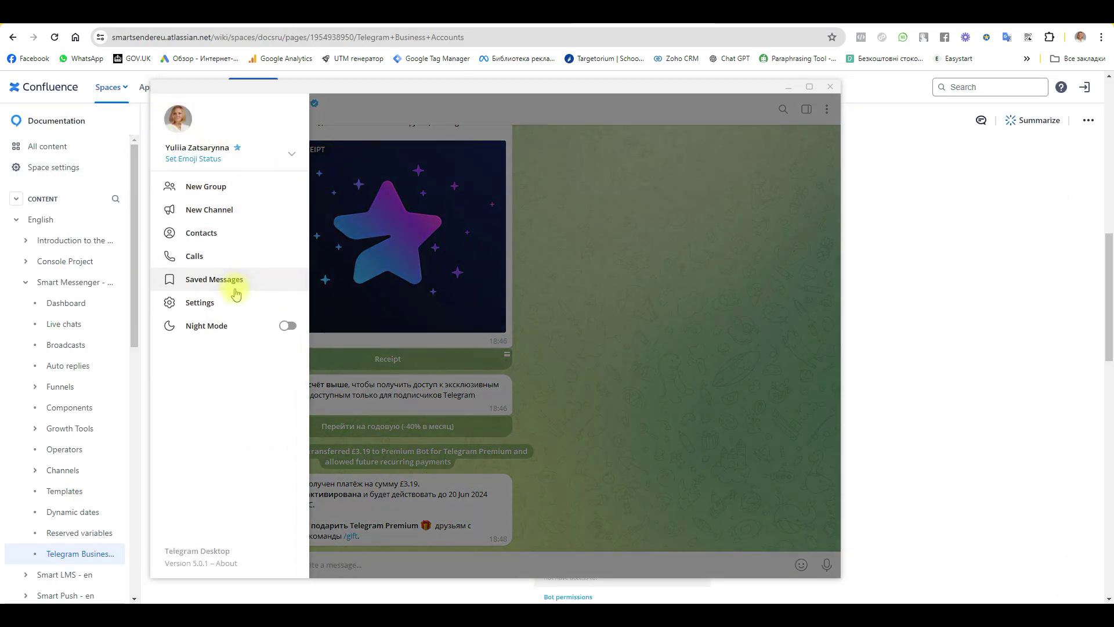
{"action": "left_click", "coordinate": [224, 307]}
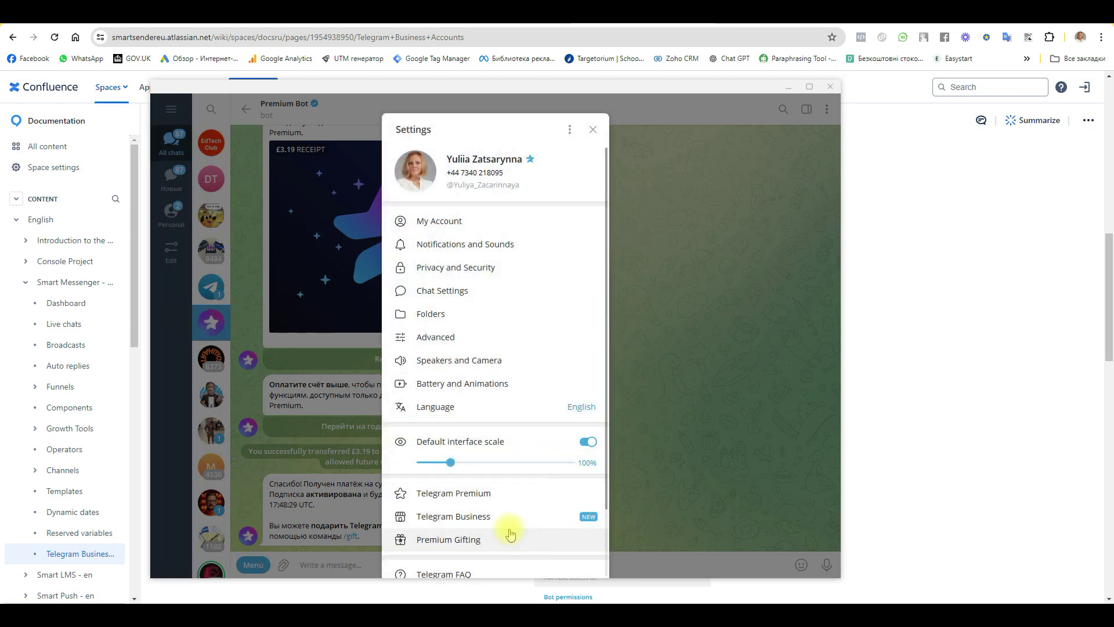
{"action": "scroll", "coordinate": [509, 527], "scroll_direction": "down", "scroll_amount": 2}
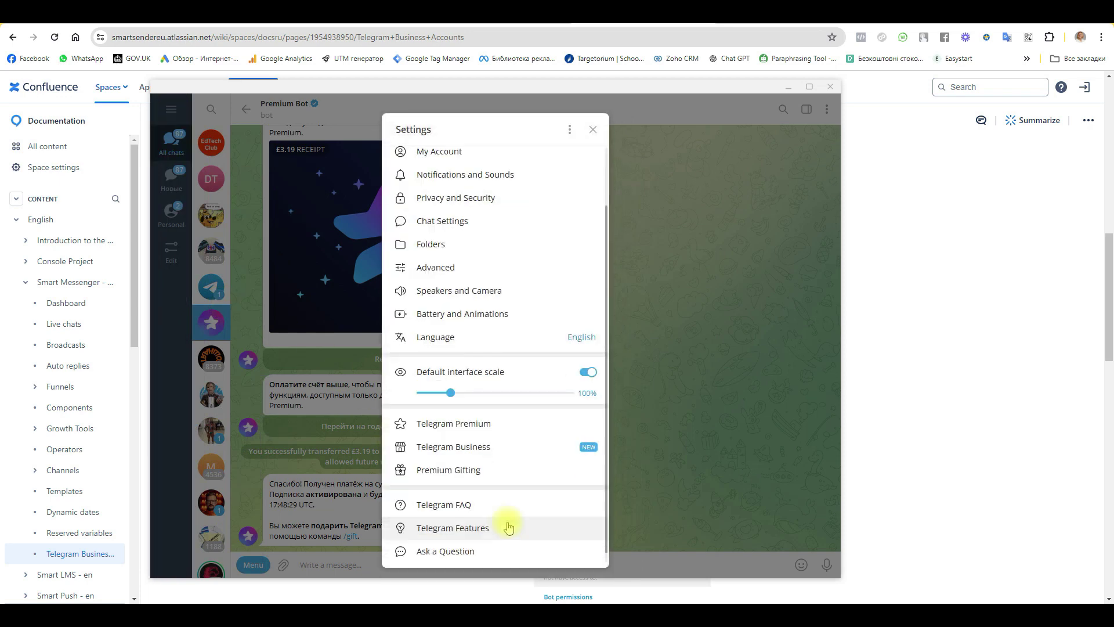
{"action": "left_click", "coordinate": [464, 447]}
{"action": "scroll", "coordinate": [464, 452], "scroll_direction": "down", "scroll_amount": 2}
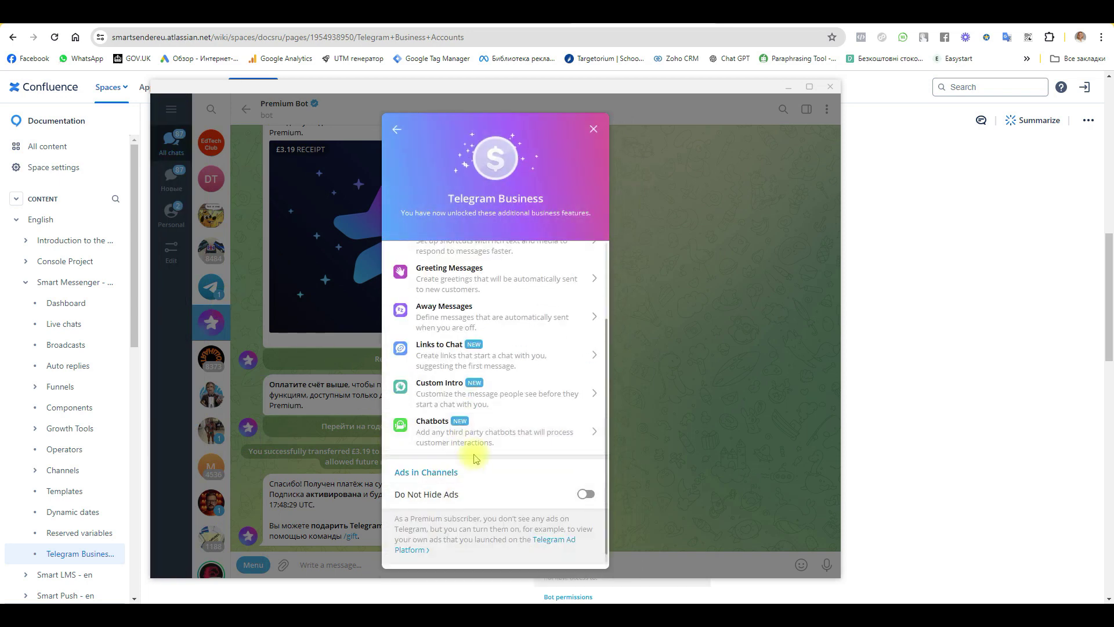
{"action": "left_click", "coordinate": [498, 430]}
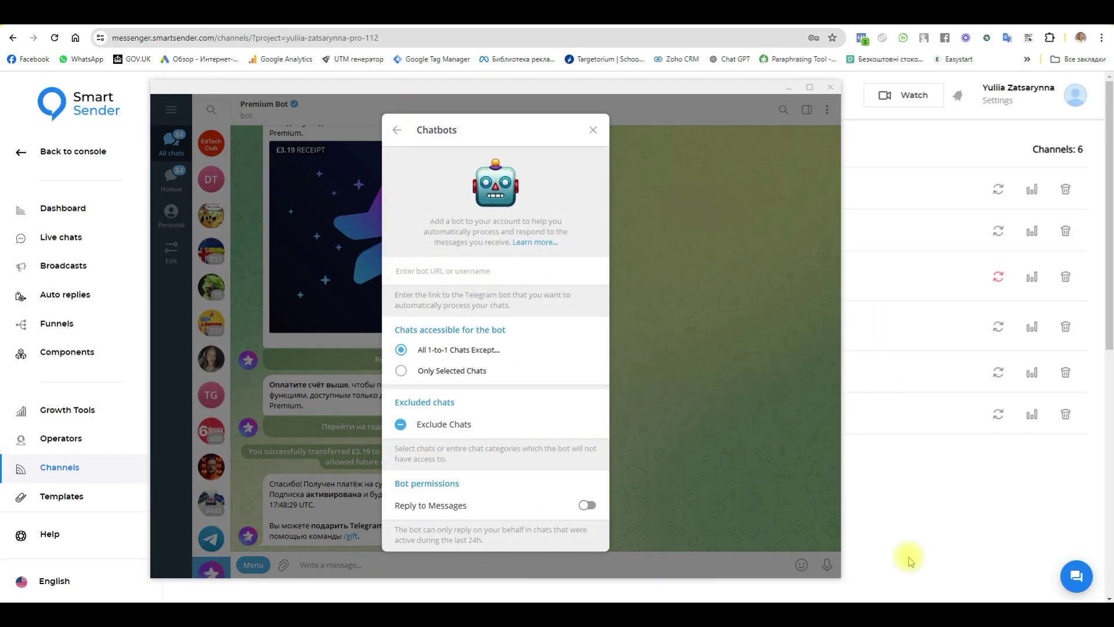
{"action": "left_click", "coordinate": [892, 546]}
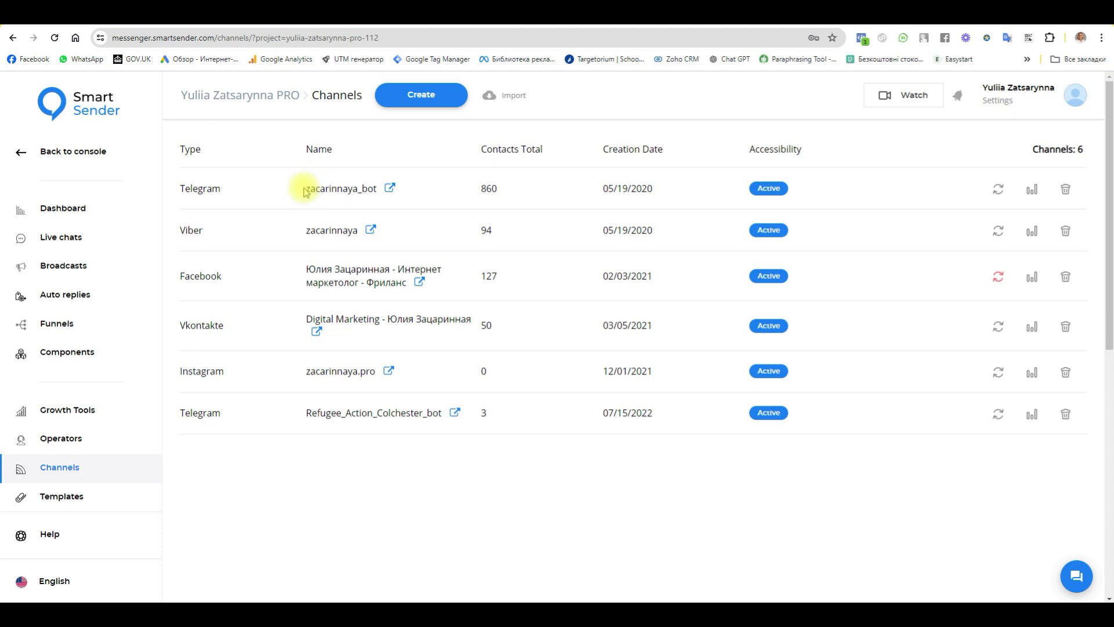
Step: Paste zacarinnaya_bot into Telegram's Chatbots field, enable Reply to Messages, and close the settings
{"action": "left_click_drag", "start_coordinate": [305, 192], "coordinate": [369, 194]}
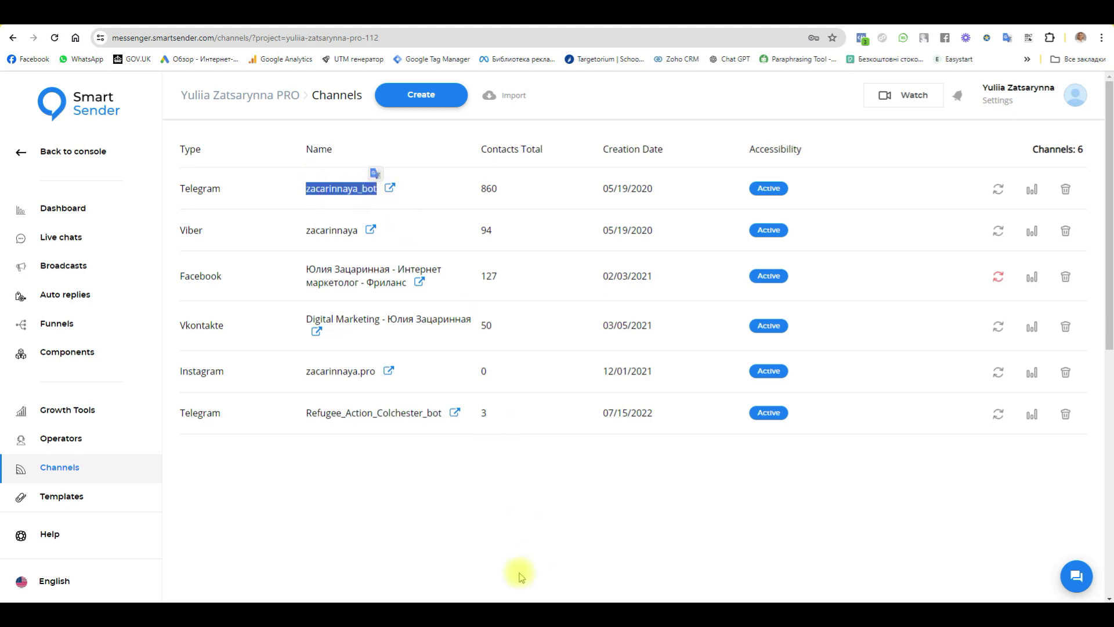
{"action": "left_click", "coordinate": [528, 599]}
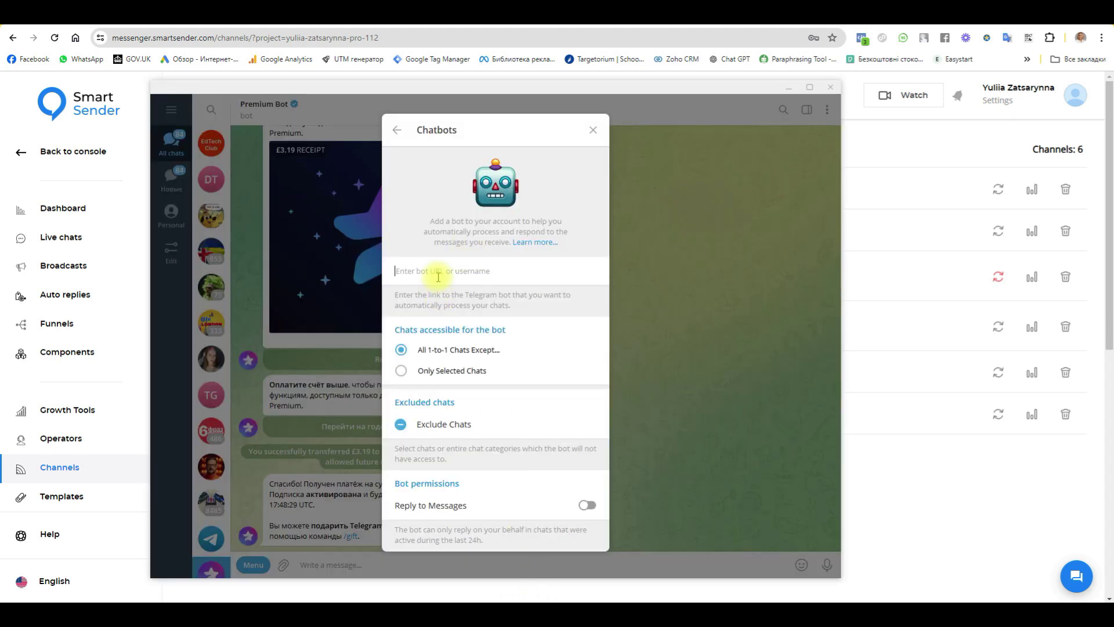
{"action": "type", "text": "zacarinnaya_bot"}
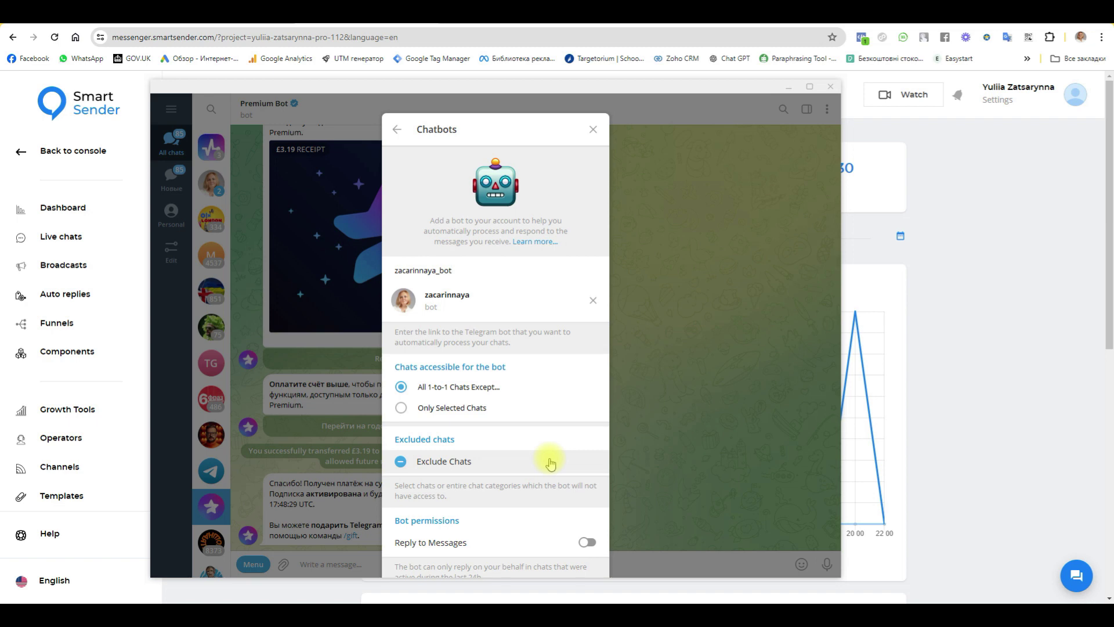
{"action": "left_click", "coordinate": [586, 543]}
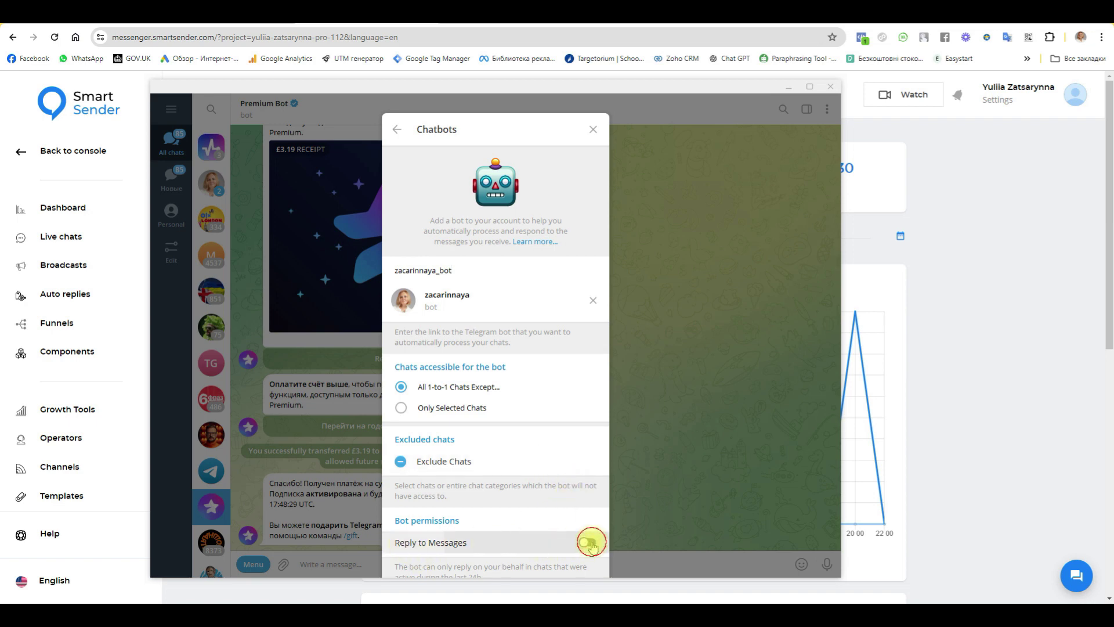
{"action": "left_click", "coordinate": [595, 131]}
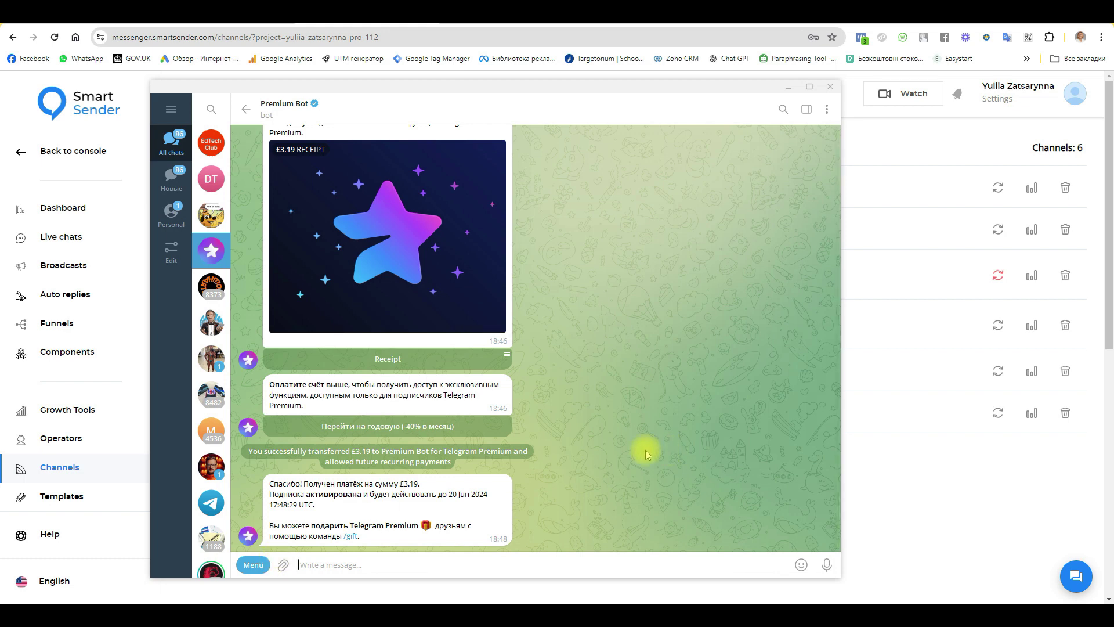
Step: React with a heart to the Premium Bot's latest payment-confirmation message
{"action": "double_click", "coordinate": [424, 489]}
Step: On the Funnels page, create a funnel named 12347
{"action": "key", "text": "alt+Tab"}
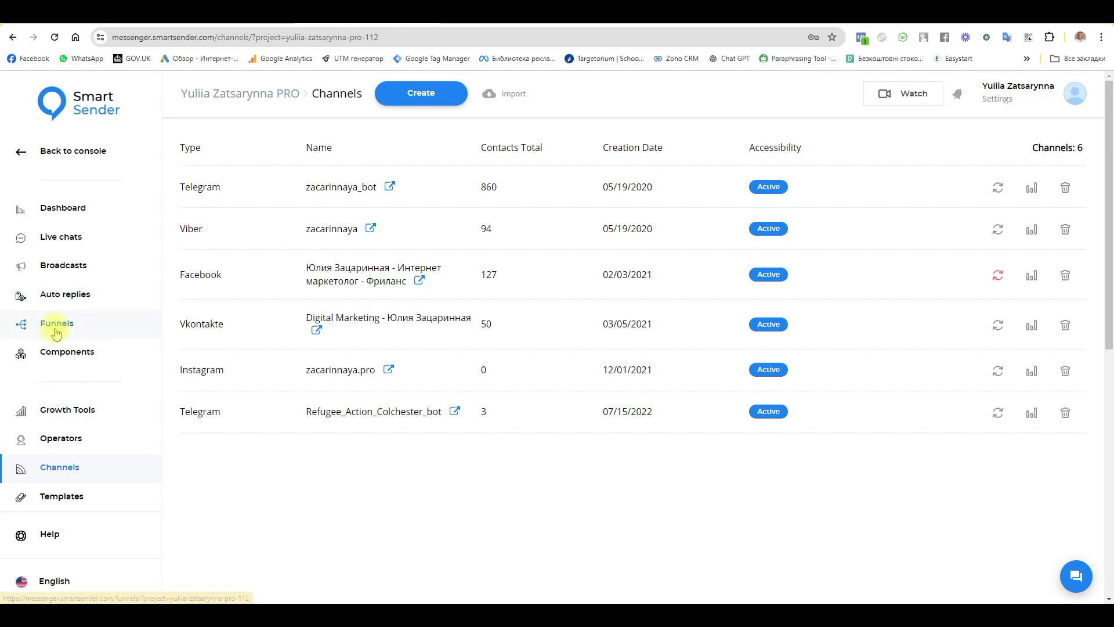
{"action": "left_click", "coordinate": [55, 322]}
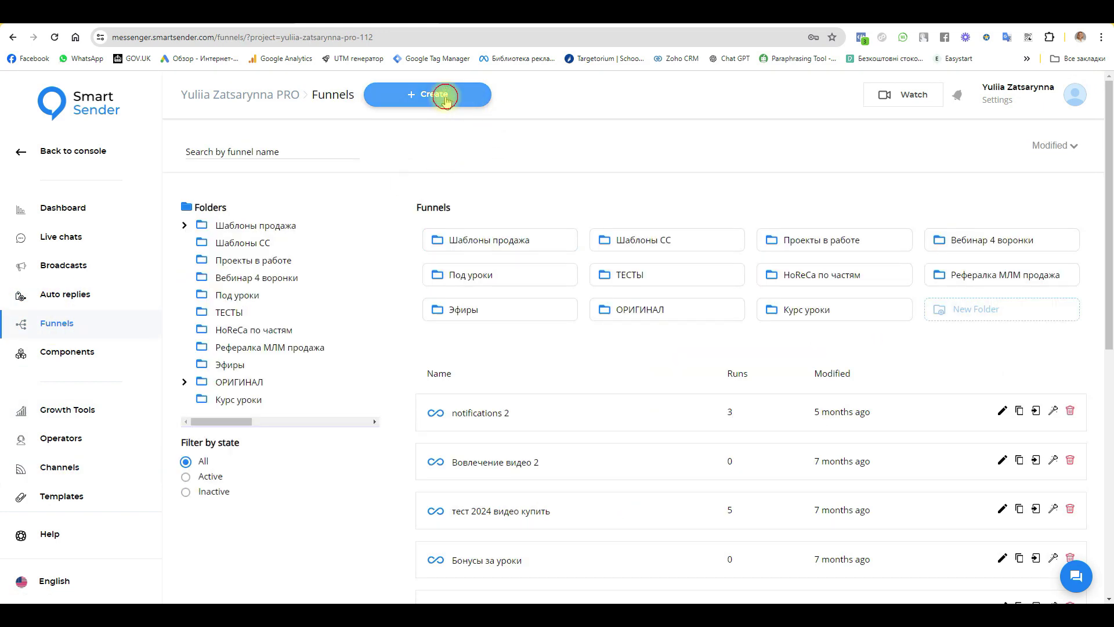
{"action": "left_click", "coordinate": [443, 94]}
{"action": "left_click", "coordinate": [471, 332]}
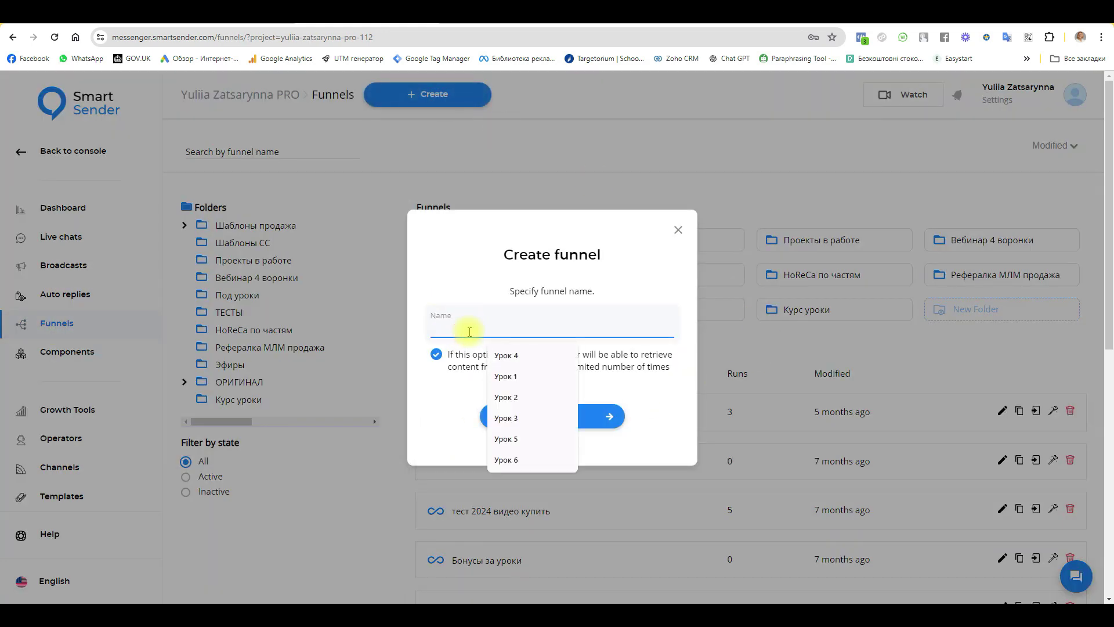
{"action": "type", "text": "12347"}
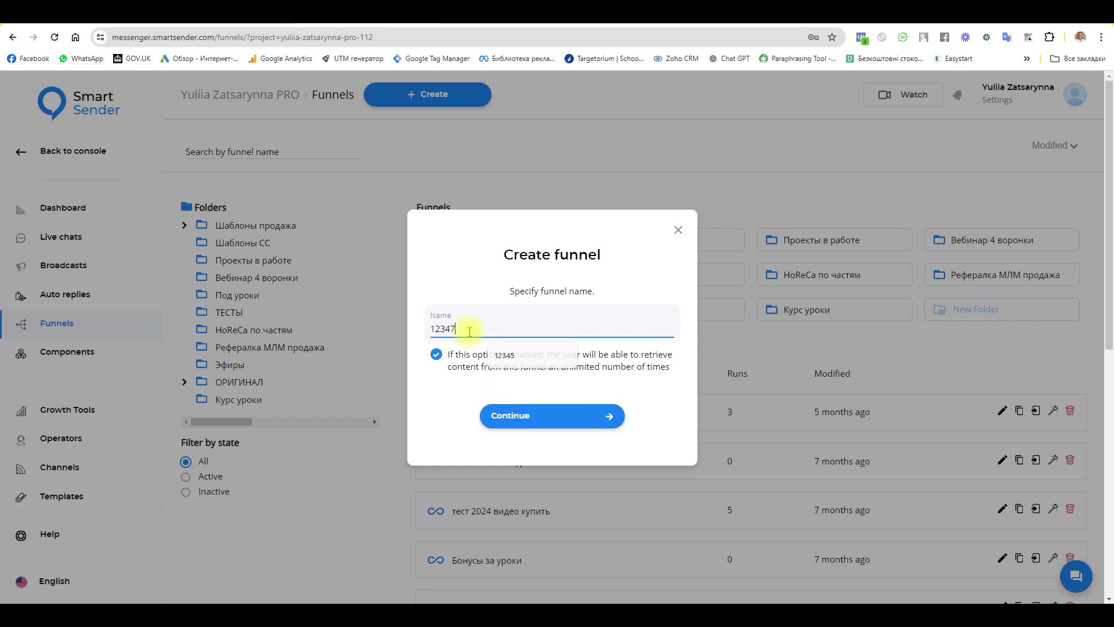
{"action": "left_click", "coordinate": [518, 426]}
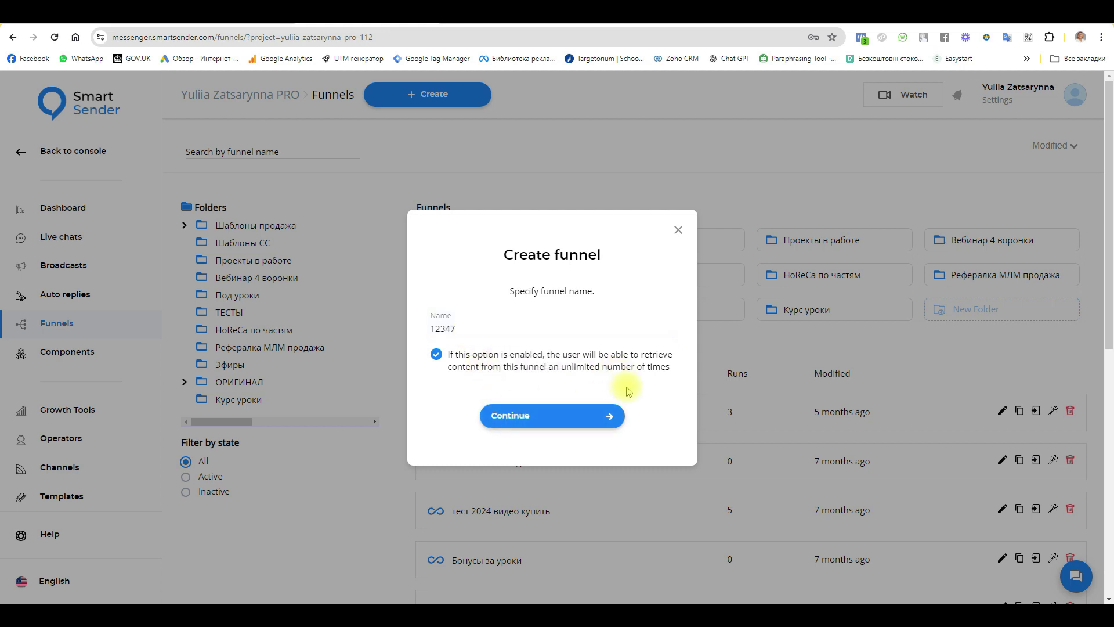
Step: Add a Send Message node connected after the Starting Step
{"action": "left_click_drag", "start_coordinate": [688, 346], "coordinate": [515, 332]}
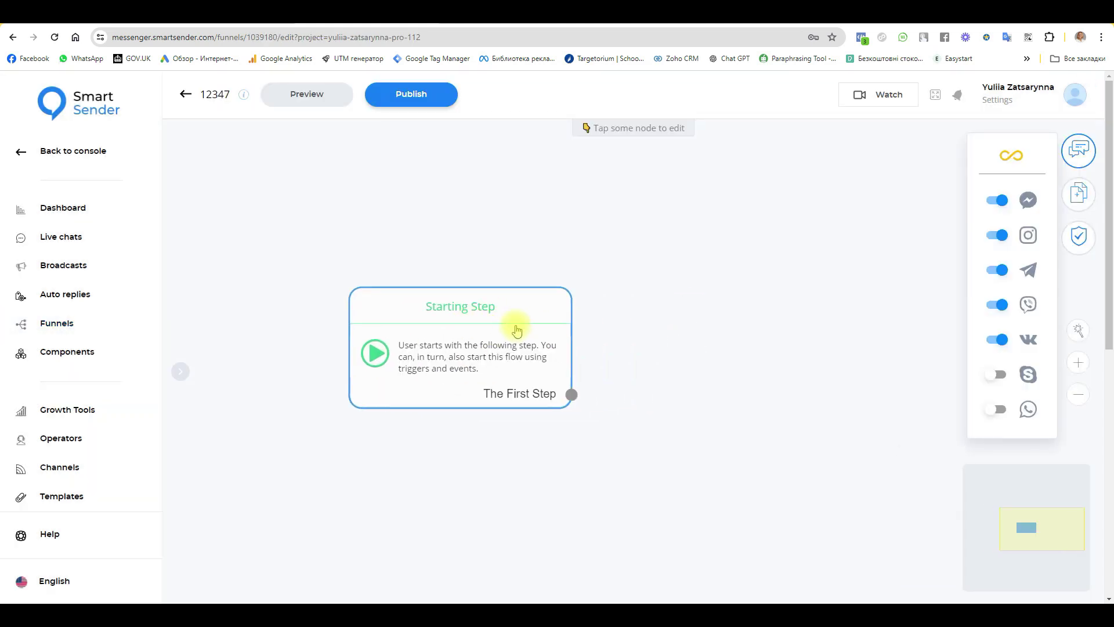
{"action": "left_click", "coordinate": [1080, 197]}
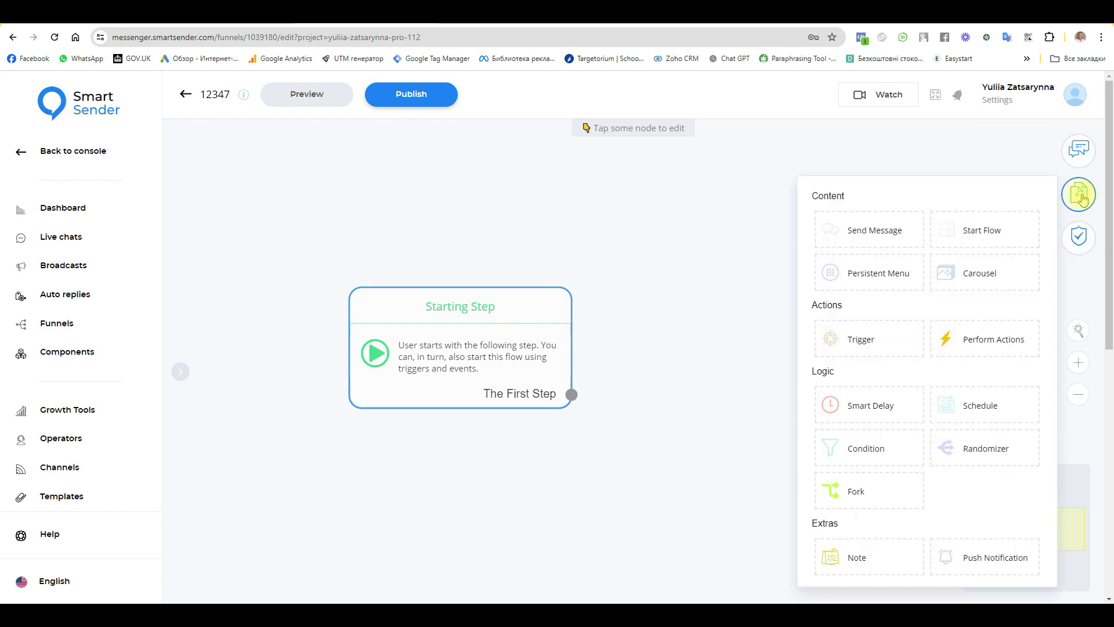
{"action": "left_click", "coordinate": [869, 228]}
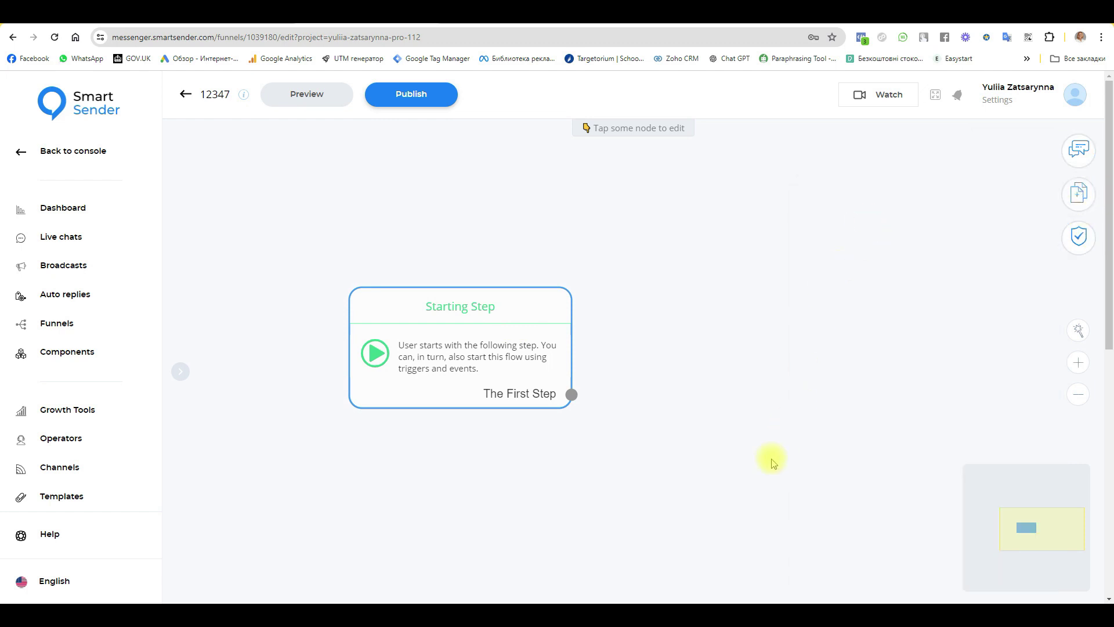
{"action": "left_click", "coordinate": [730, 386]}
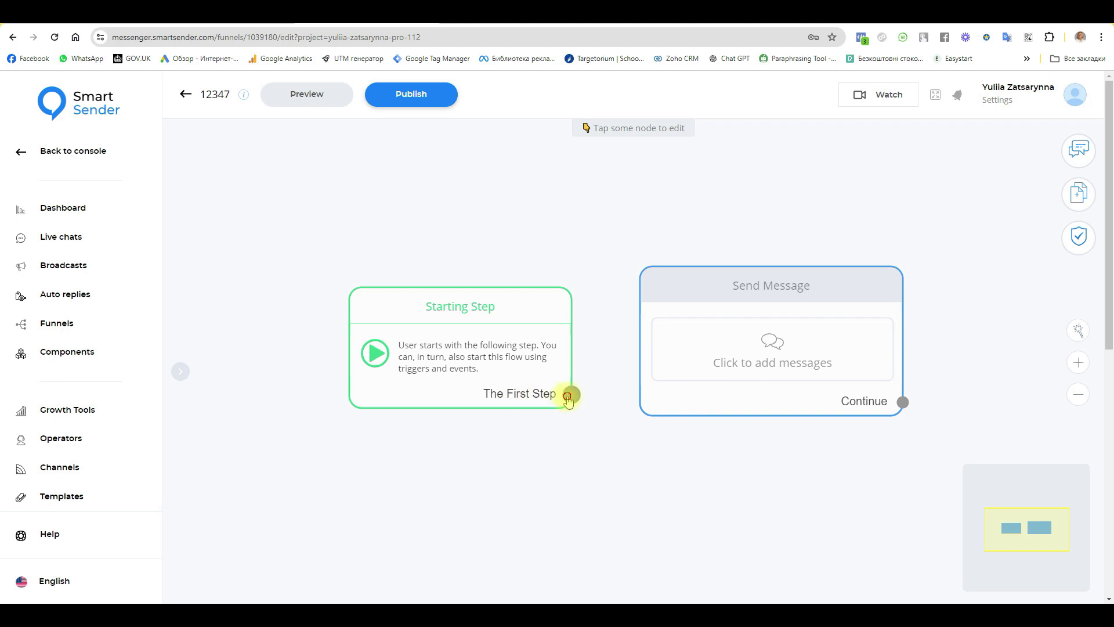
{"action": "left_click_drag", "start_coordinate": [571, 394], "coordinate": [724, 365]}
{"action": "left_click", "coordinate": [743, 376]}
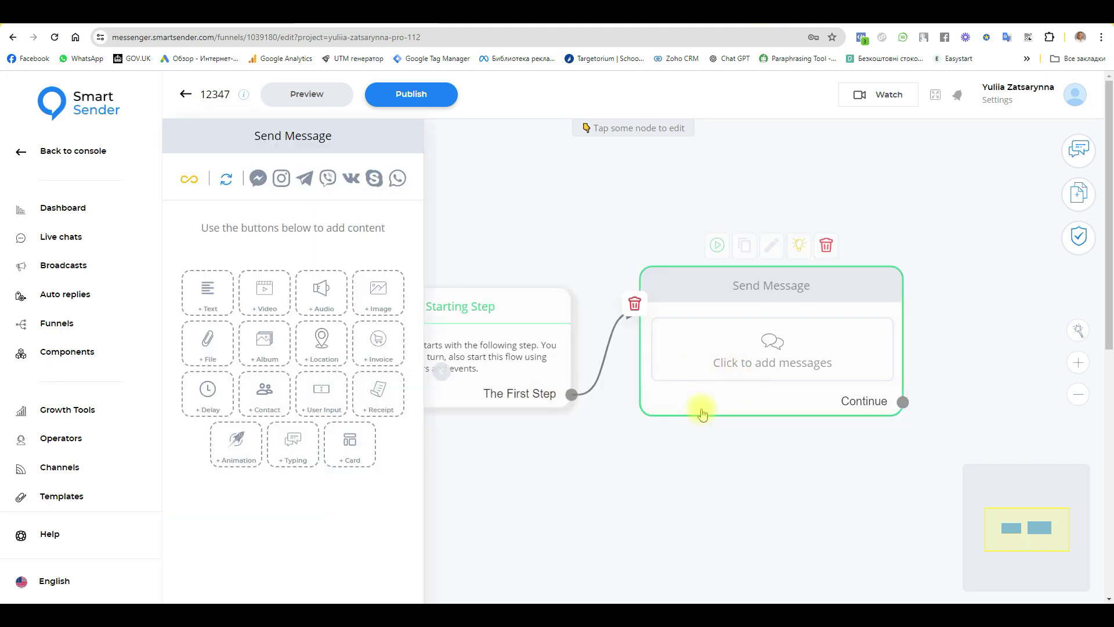
Step: Paste the weekend-away text and add blank lines after 'Hi!' and 'weekend.'
{"action": "left_click", "coordinate": [205, 292]}
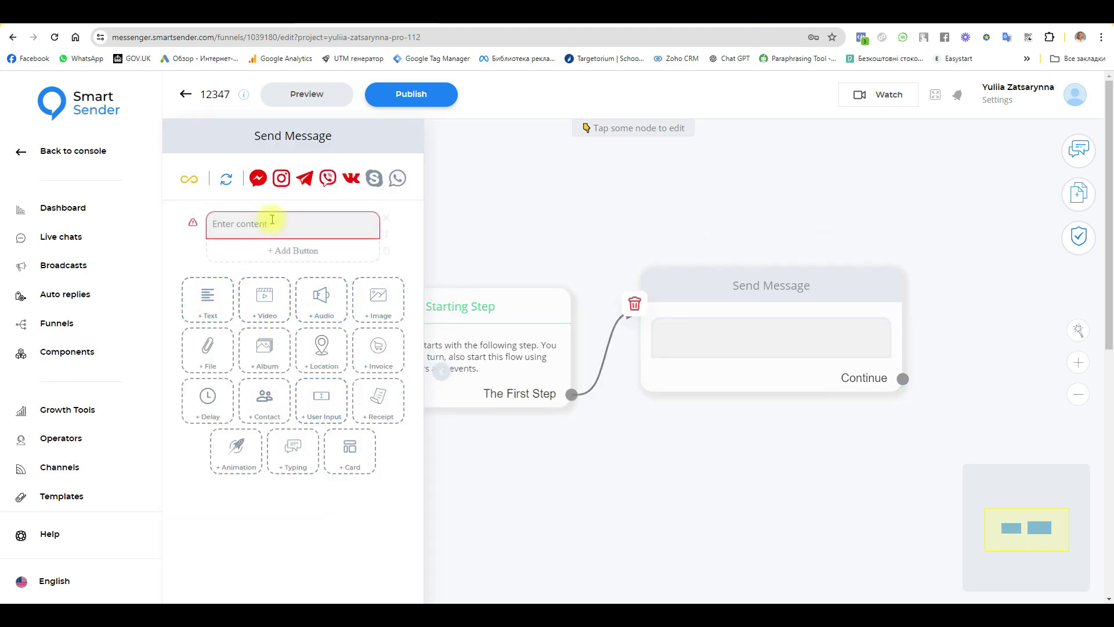
{"action": "type", "text": "Hi! Unfortunately, I'm out for the weekend. Write your question and I will answer in the soon."}
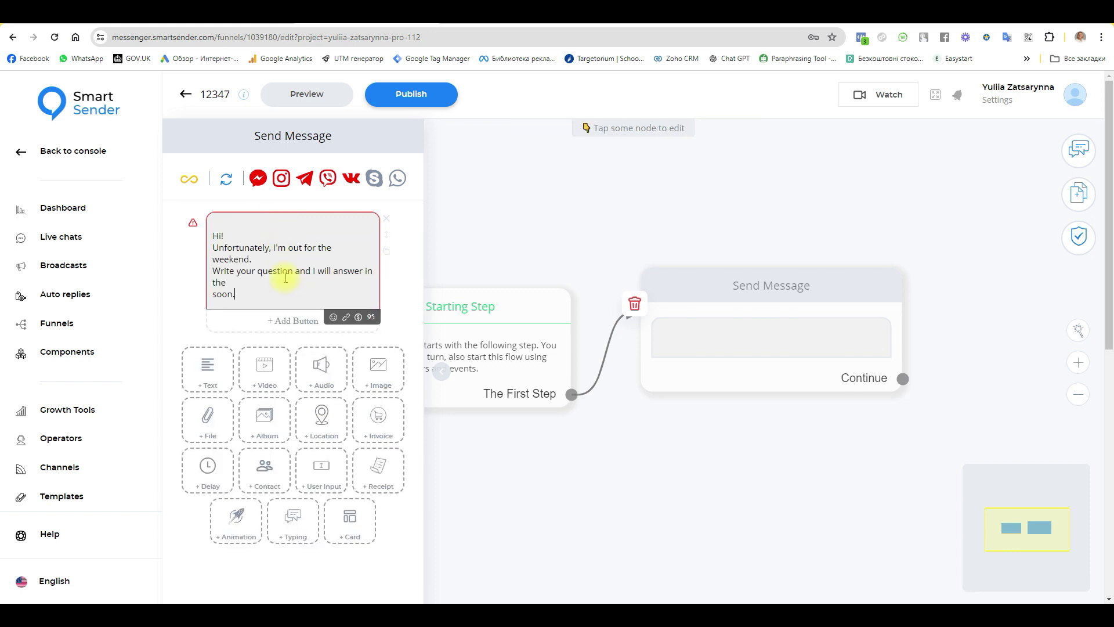
{"action": "left_click", "coordinate": [216, 237]}
{"action": "key", "text": "Return"}
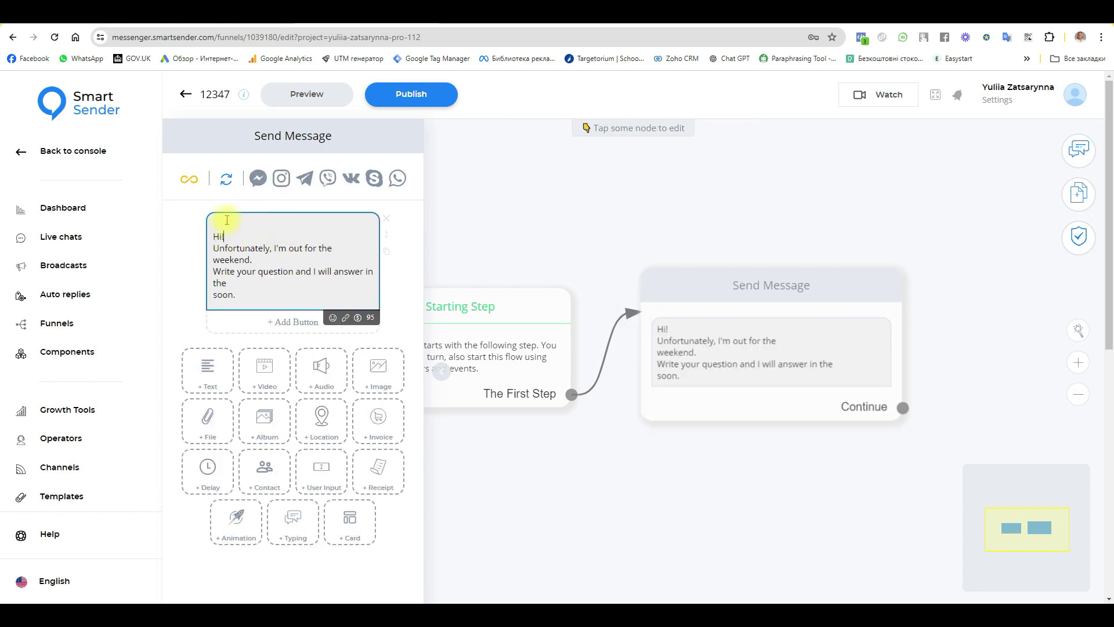
{"action": "left_click", "coordinate": [240, 221]}
{"action": "key", "text": "Delete"}
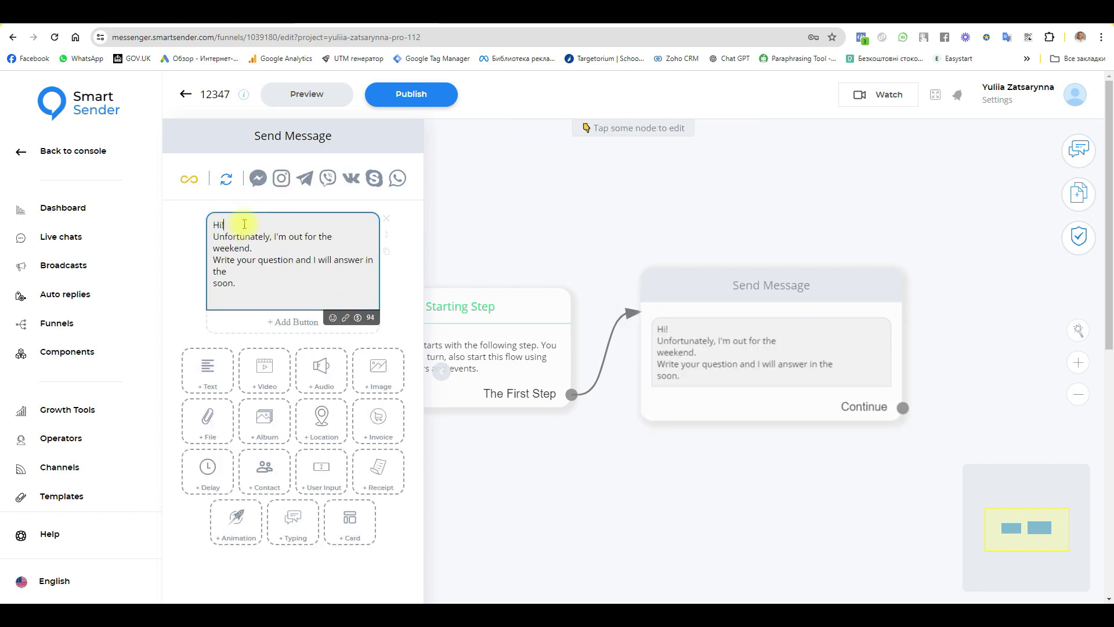
{"action": "key", "text": "Return"}
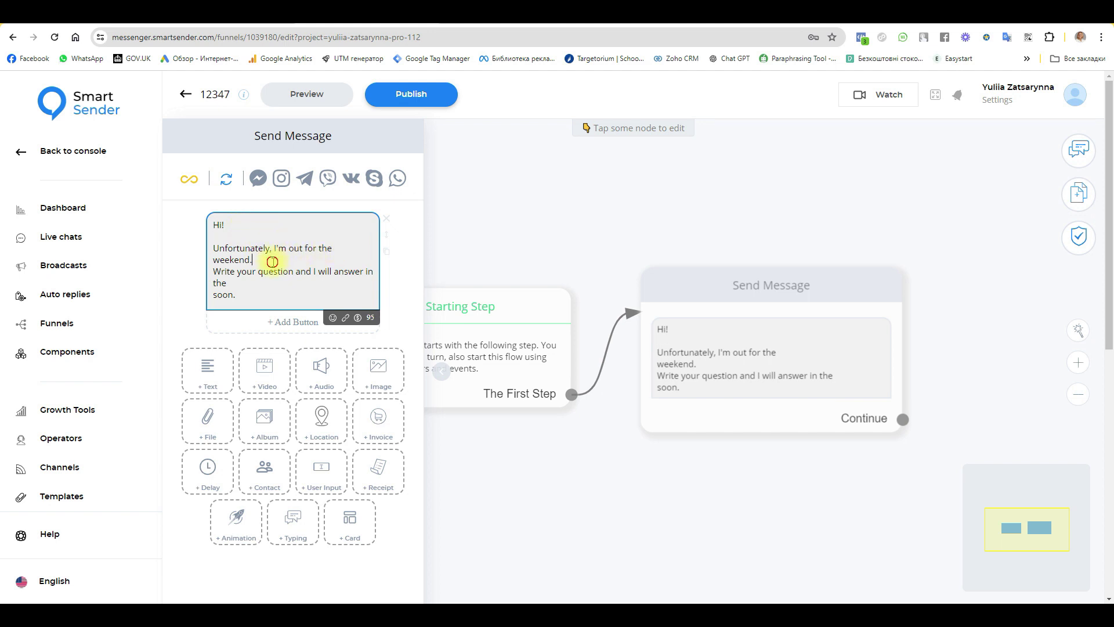
{"action": "key", "text": "Return"}
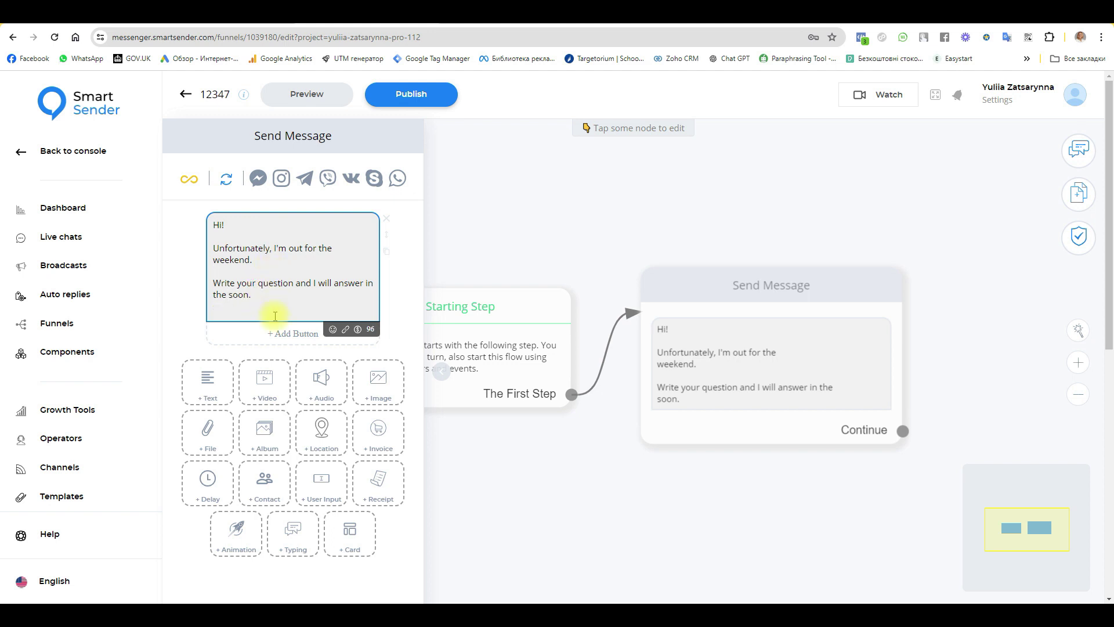
Step: Add a repeatable button that opens the messenger.smartsender.com website
{"action": "left_click", "coordinate": [338, 340]}
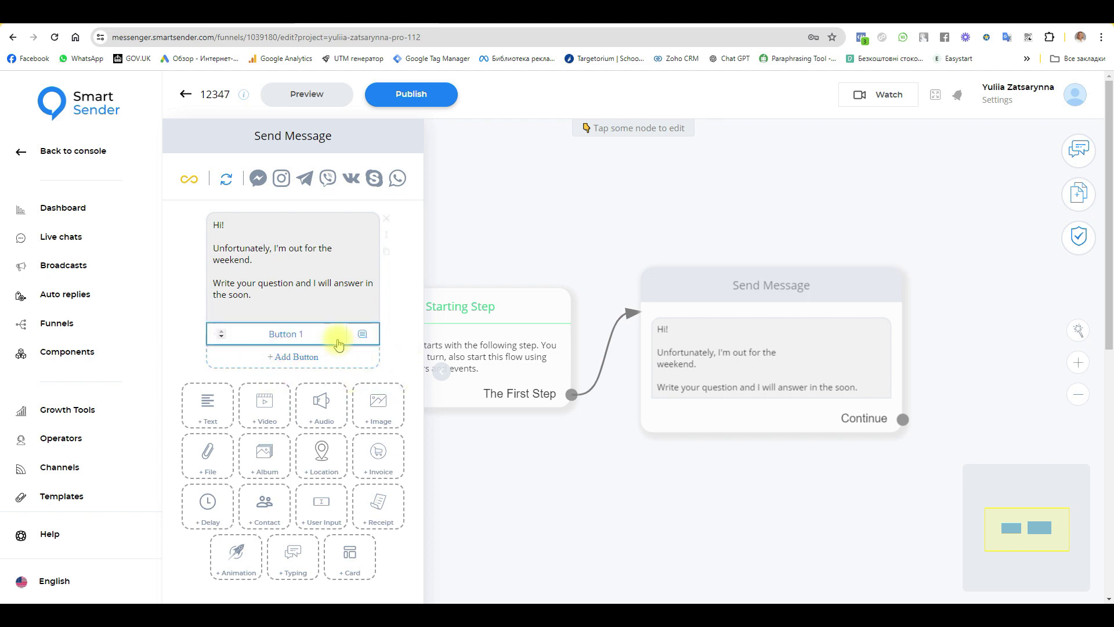
{"action": "left_click", "coordinate": [291, 332]}
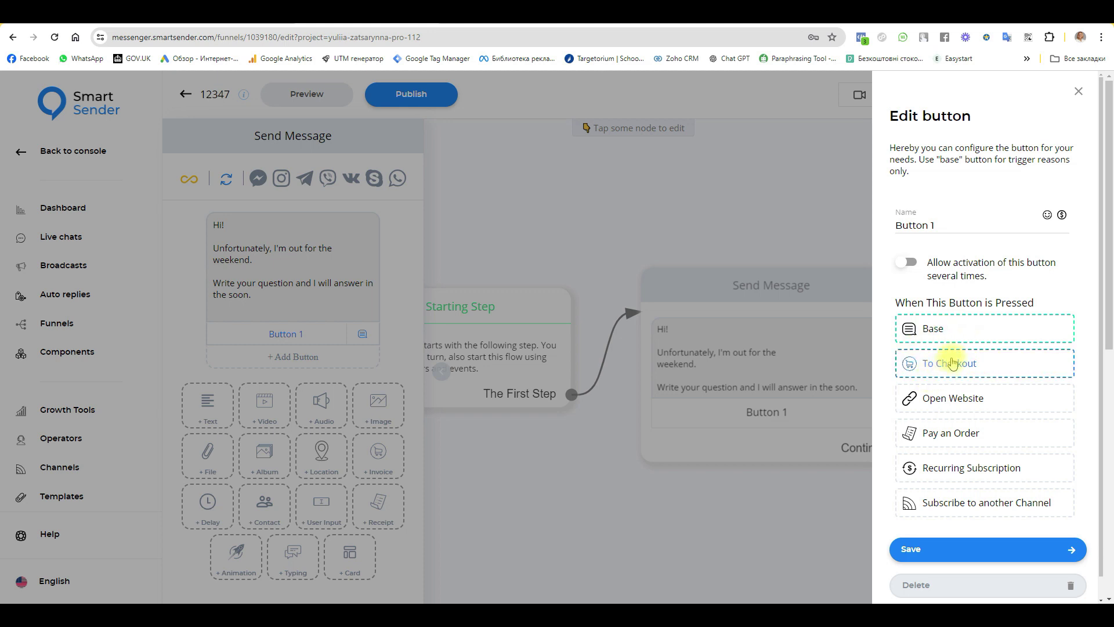
{"action": "left_click", "coordinate": [984, 401]}
{"action": "left_click", "coordinate": [909, 261]}
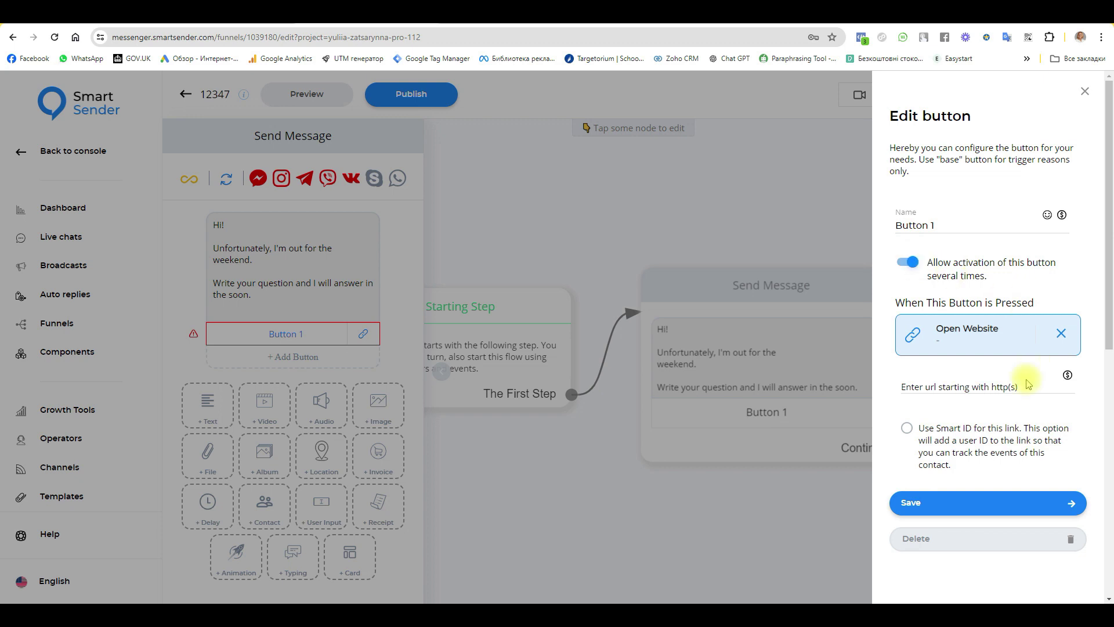
{"action": "left_click_drag", "start_coordinate": [215, 37], "coordinate": [74, 32]}
{"action": "key", "text": "ctrl+c"}
{"action": "left_click", "coordinate": [926, 386]}
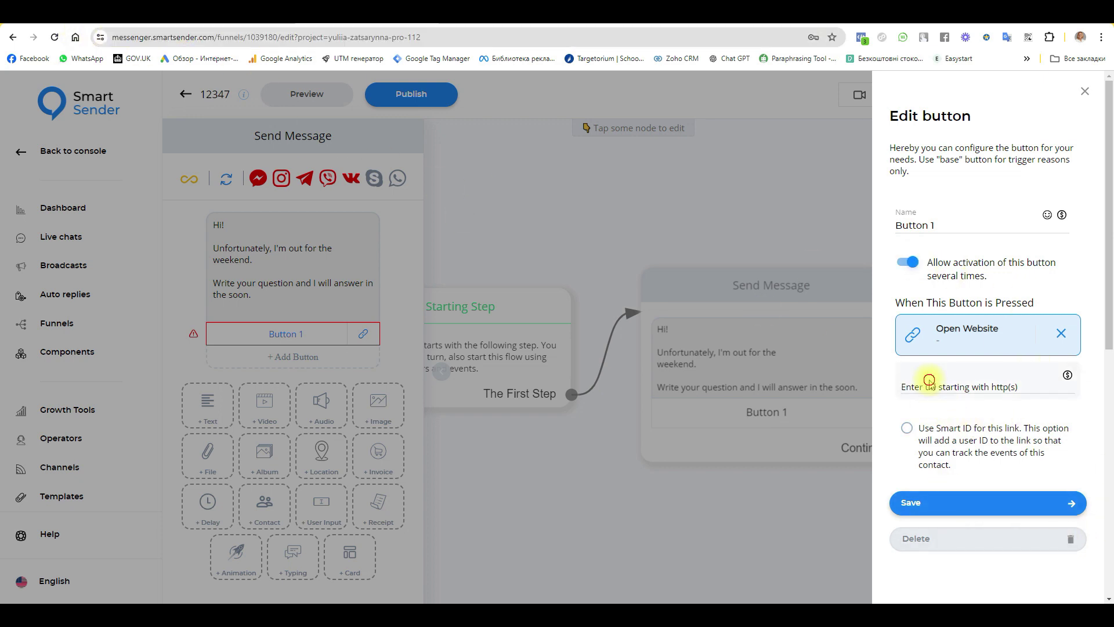
{"action": "key", "text": "ctrl+v"}
{"action": "left_click", "coordinate": [913, 502]}
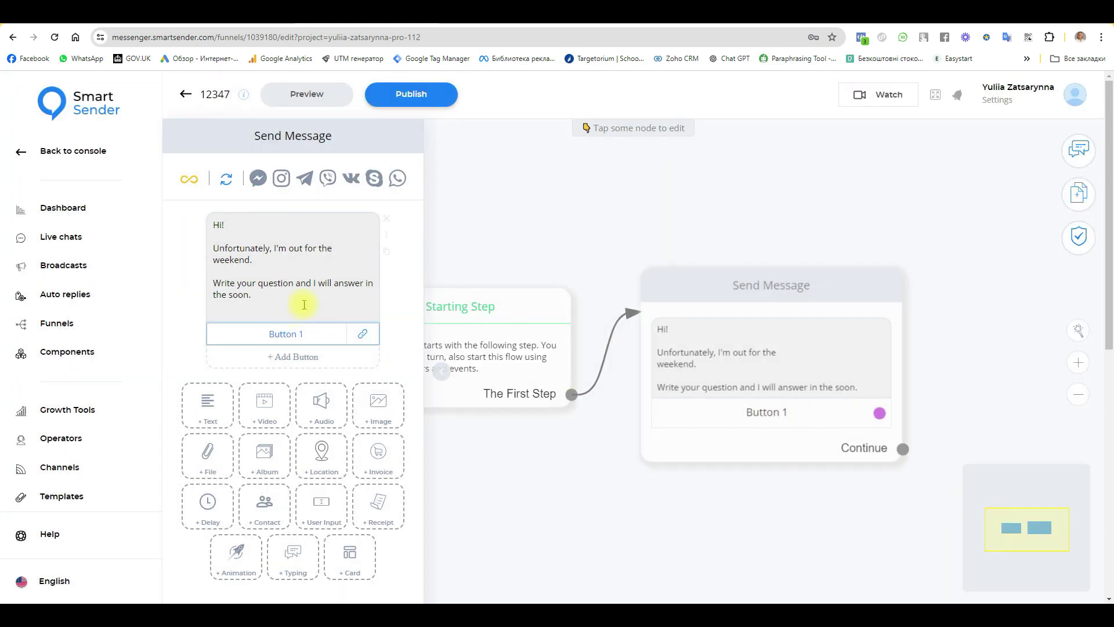
Step: Rename the button to 'Link', save it, and close the message panel
{"action": "left_click", "coordinate": [319, 332]}
{"action": "triple_click", "coordinate": [952, 226]}
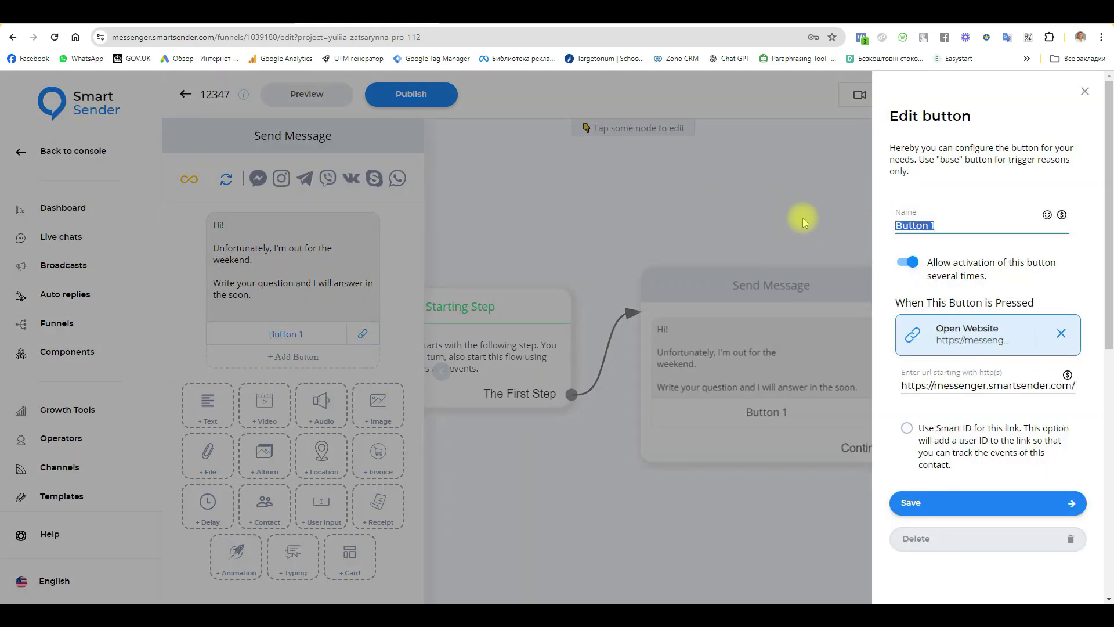
{"action": "type", "text": "Link"}
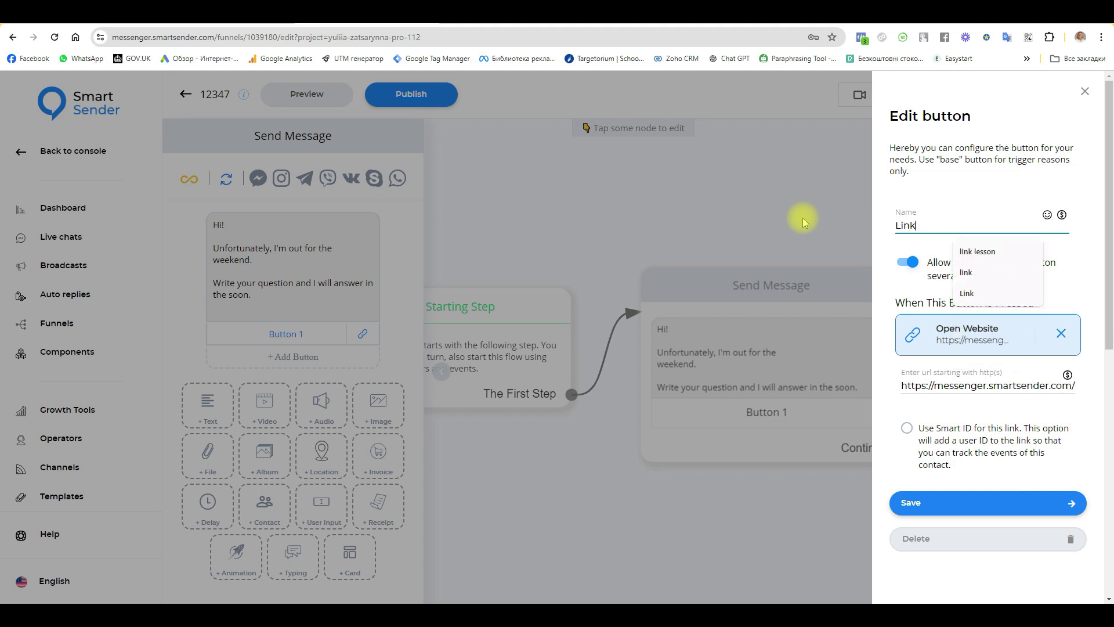
{"action": "left_click", "coordinate": [969, 503]}
{"action": "left_click", "coordinate": [534, 473]}
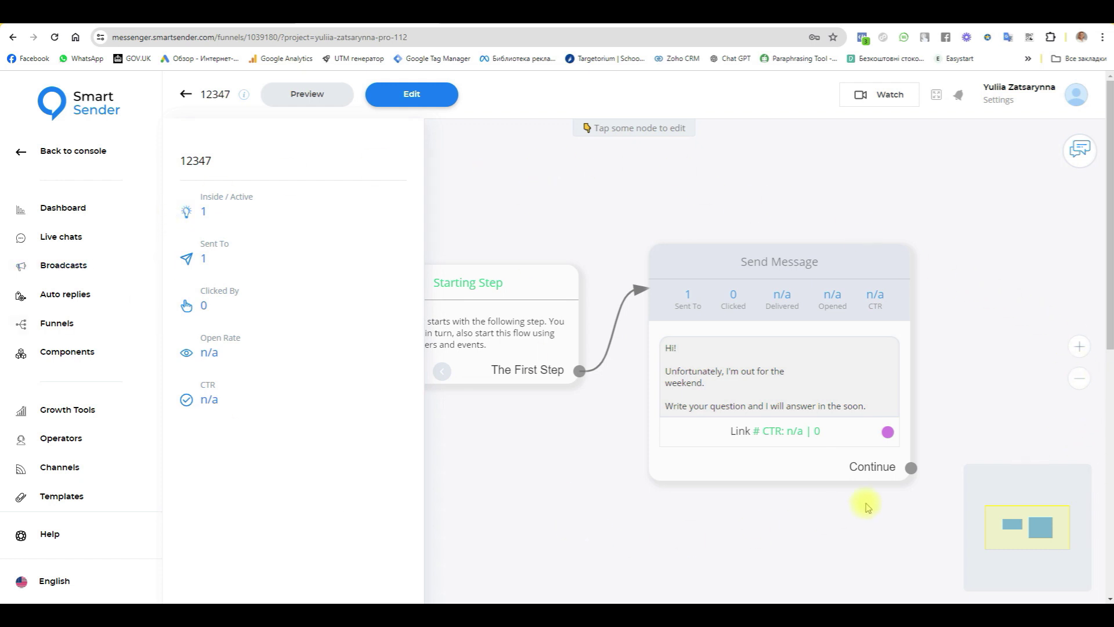
Step: Create a new 'Message contains' auto-reply rule with the keywords hi, hey and hello
{"action": "left_click", "coordinate": [72, 296]}
{"action": "left_click", "coordinate": [495, 93]}
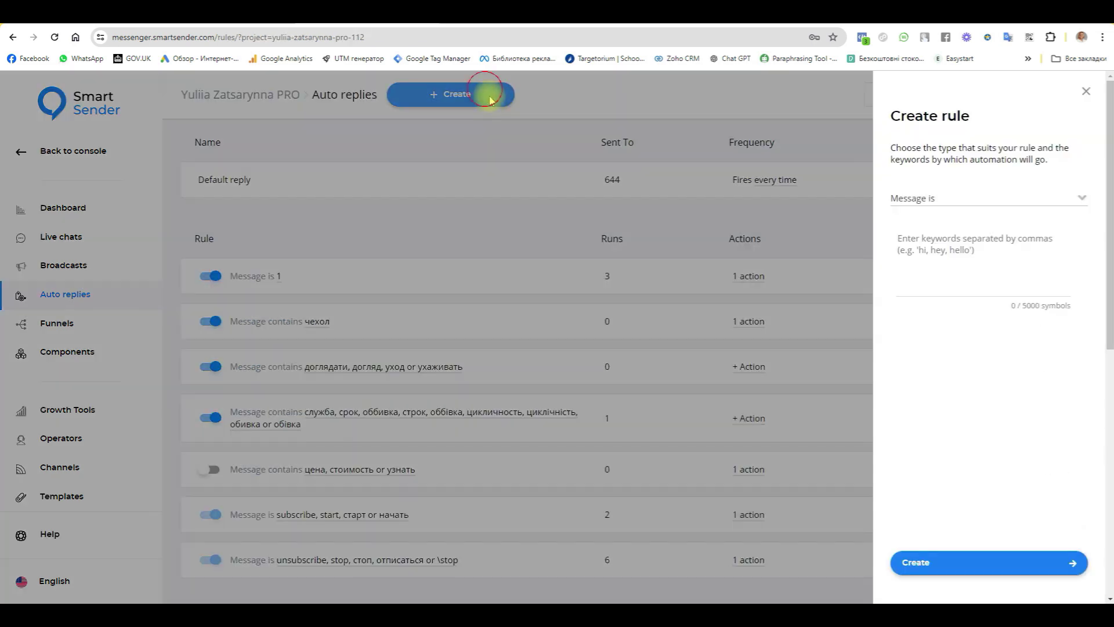
{"action": "left_click", "coordinate": [961, 198]}
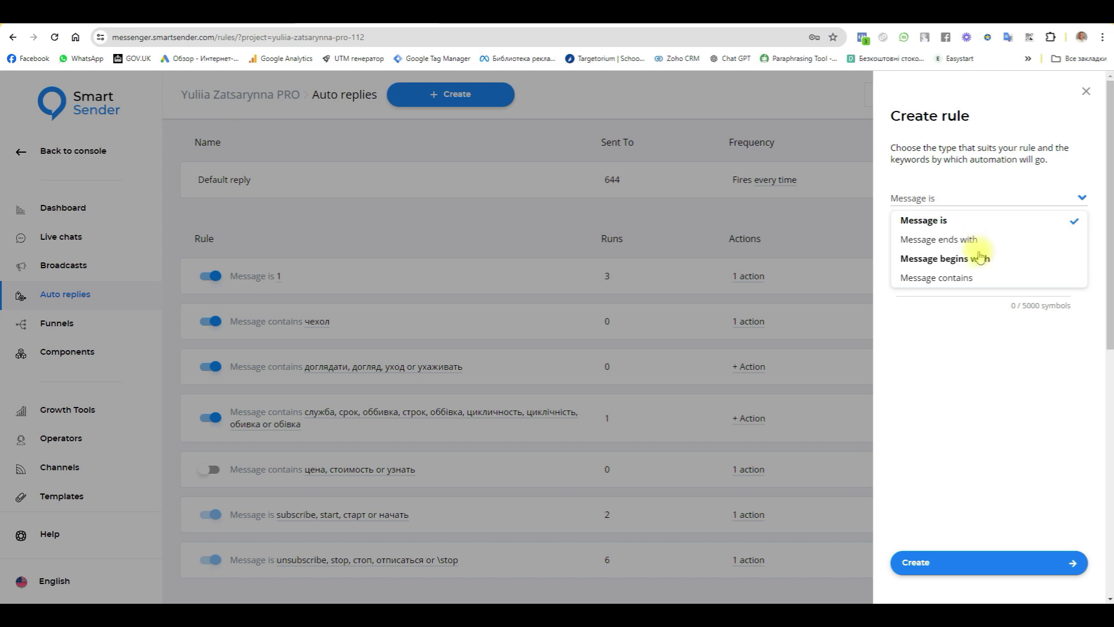
{"action": "left_click", "coordinate": [951, 281]}
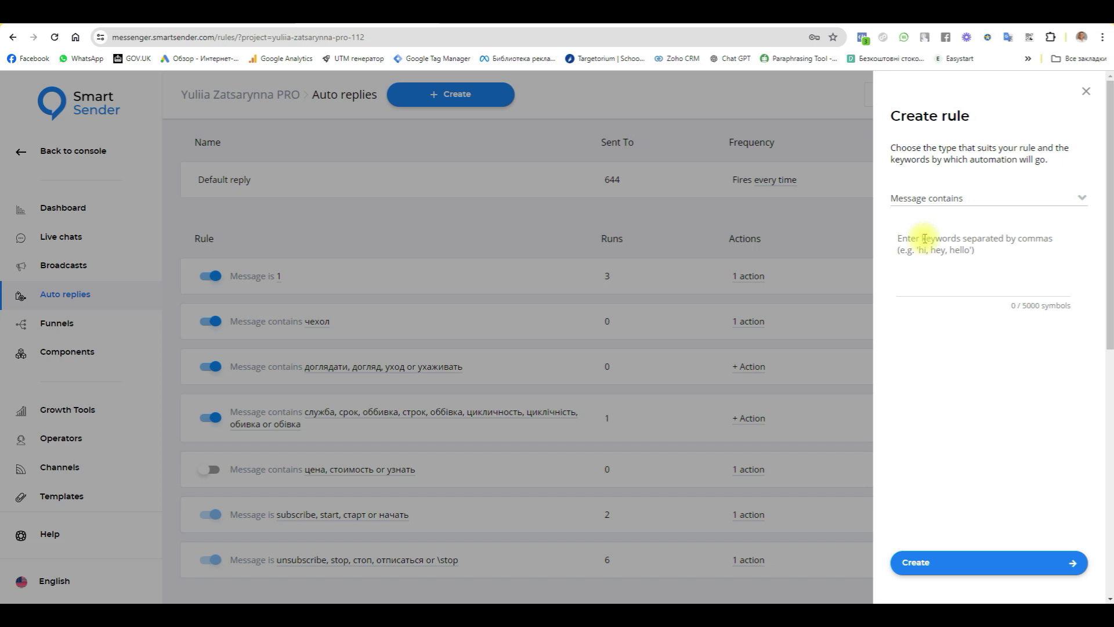
{"action": "left_click", "coordinate": [925, 238]}
{"action": "type", "text": "Hi, hey, hello"}
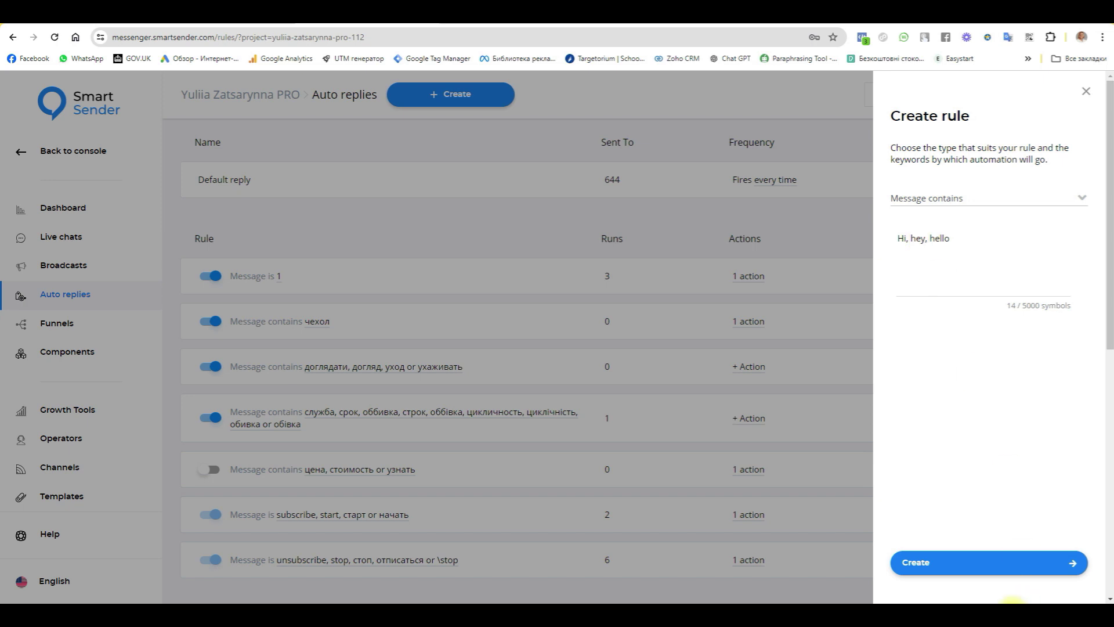
{"action": "left_click", "coordinate": [964, 570]}
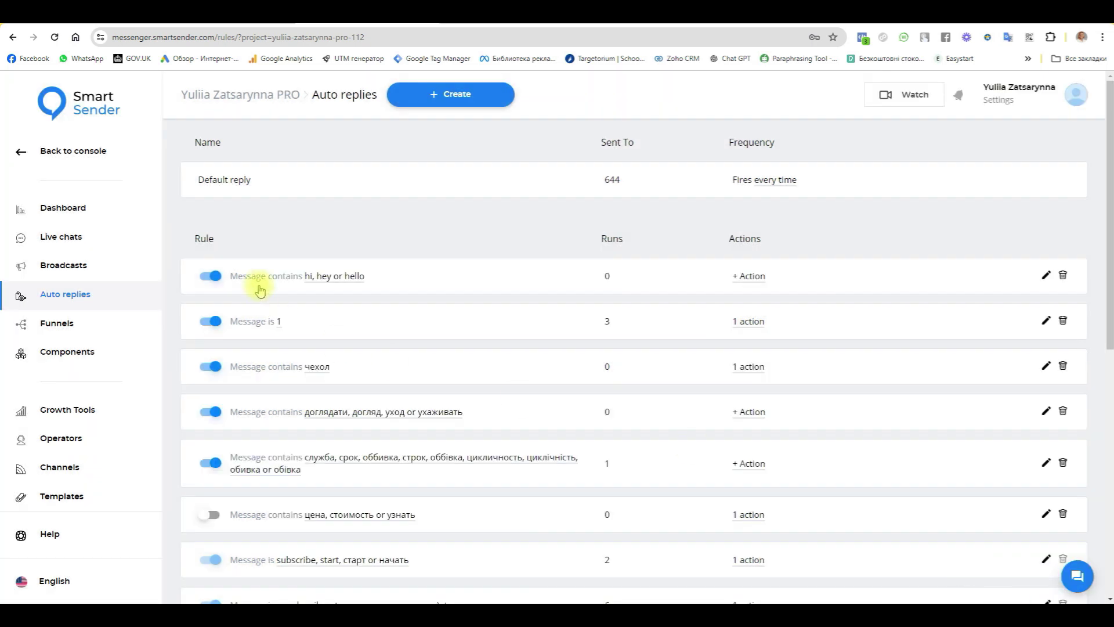
Step: Give the new rule a 'Subscribe to funnel' action that targets funnel 12347
{"action": "left_click", "coordinate": [750, 278]}
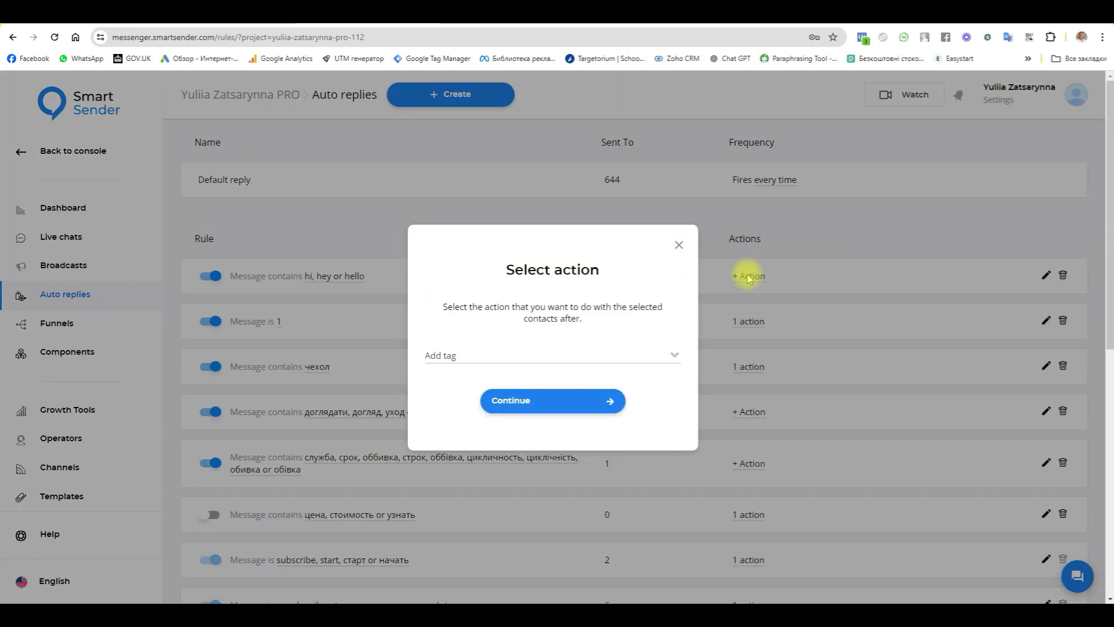
{"action": "left_click", "coordinate": [480, 356]}
{"action": "scroll", "coordinate": [477, 477], "scroll_direction": "down", "scroll_amount": 2}
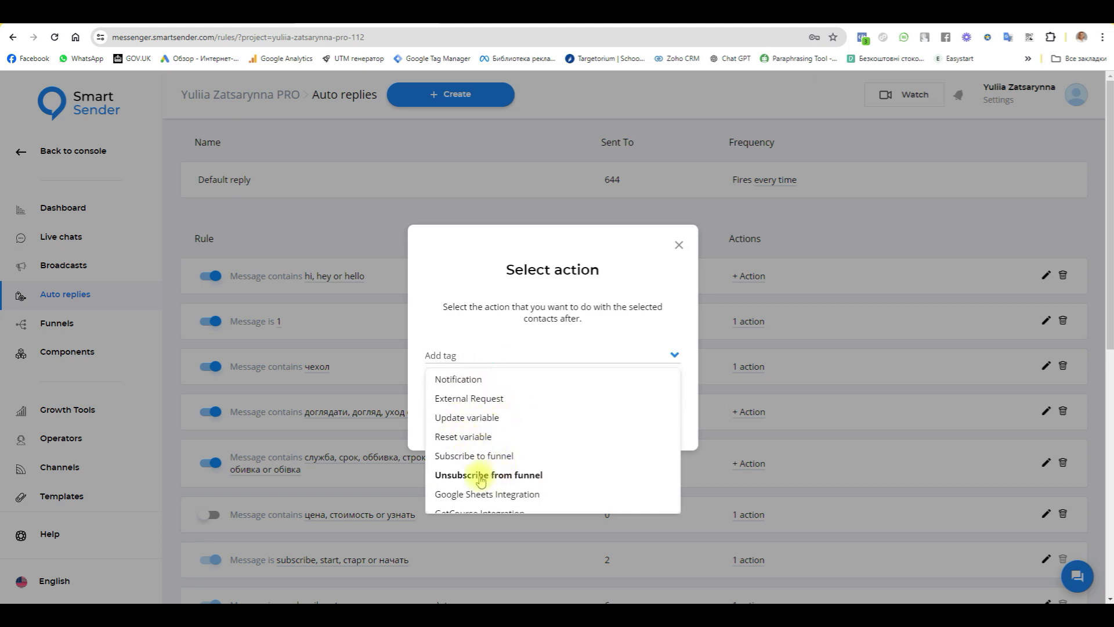
{"action": "left_click", "coordinate": [462, 456]}
{"action": "left_click", "coordinate": [561, 412]}
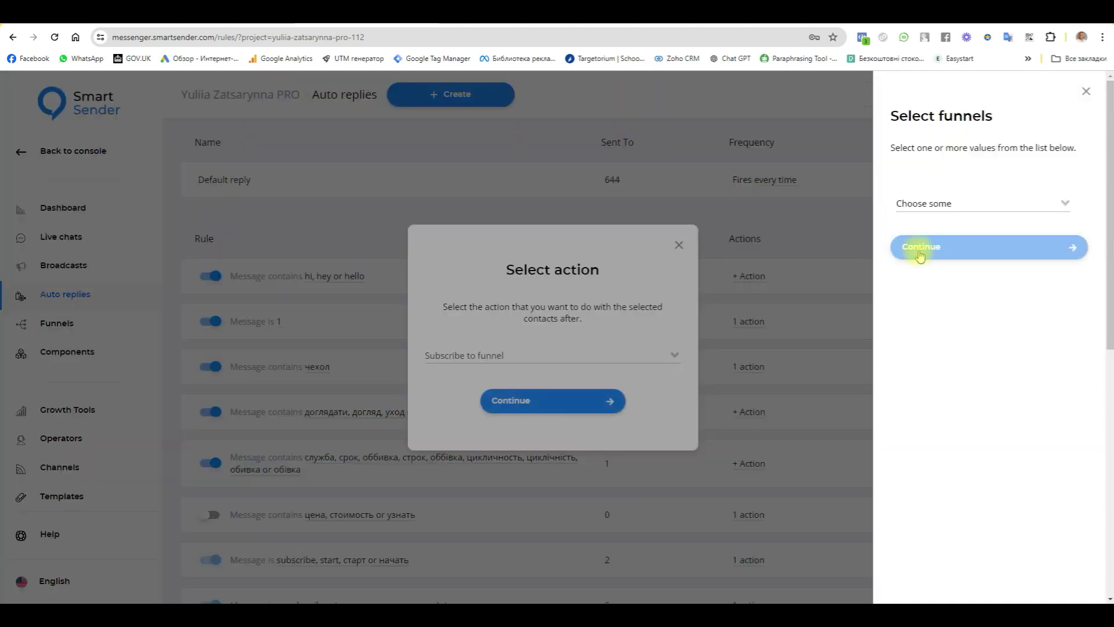
{"action": "left_click", "coordinate": [915, 201]}
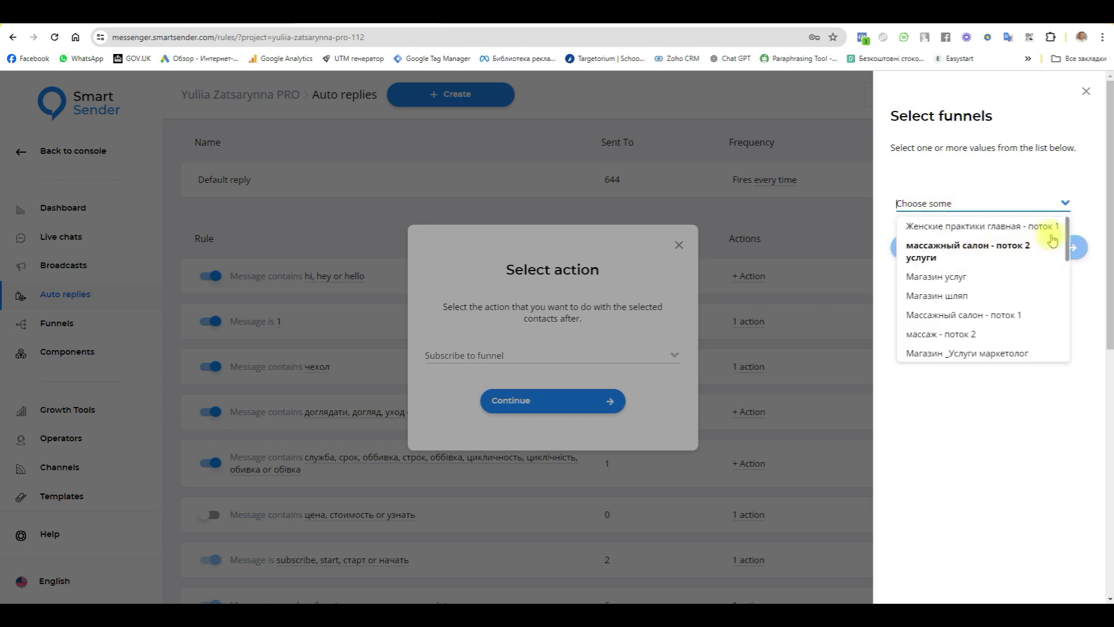
{"action": "left_click_drag", "start_coordinate": [1067, 233], "coordinate": [1076, 368]}
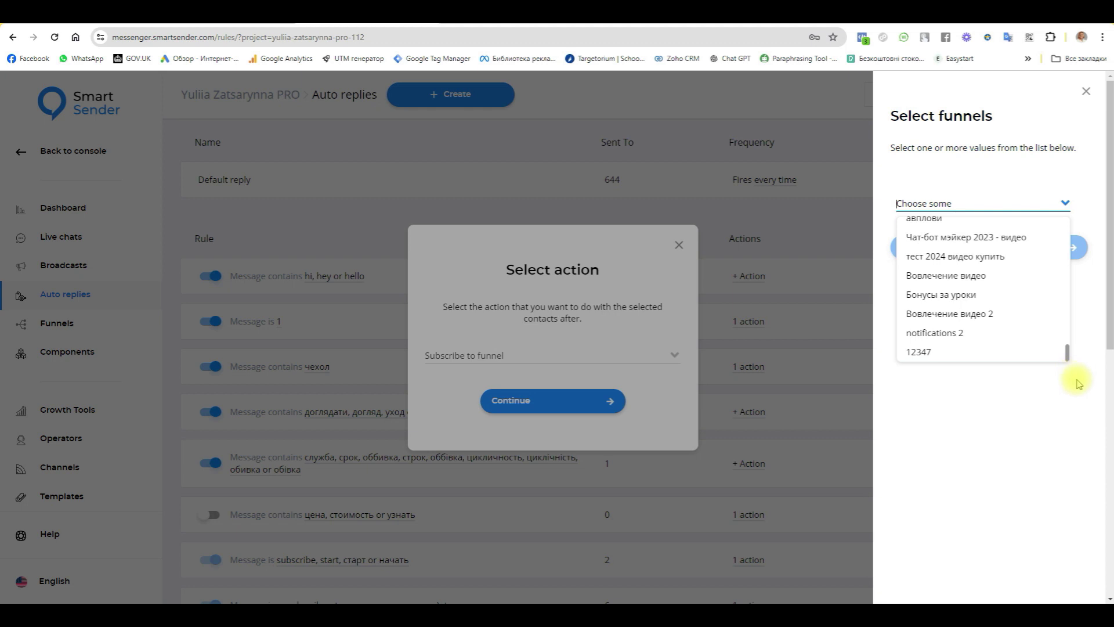
{"action": "left_click", "coordinate": [917, 352]}
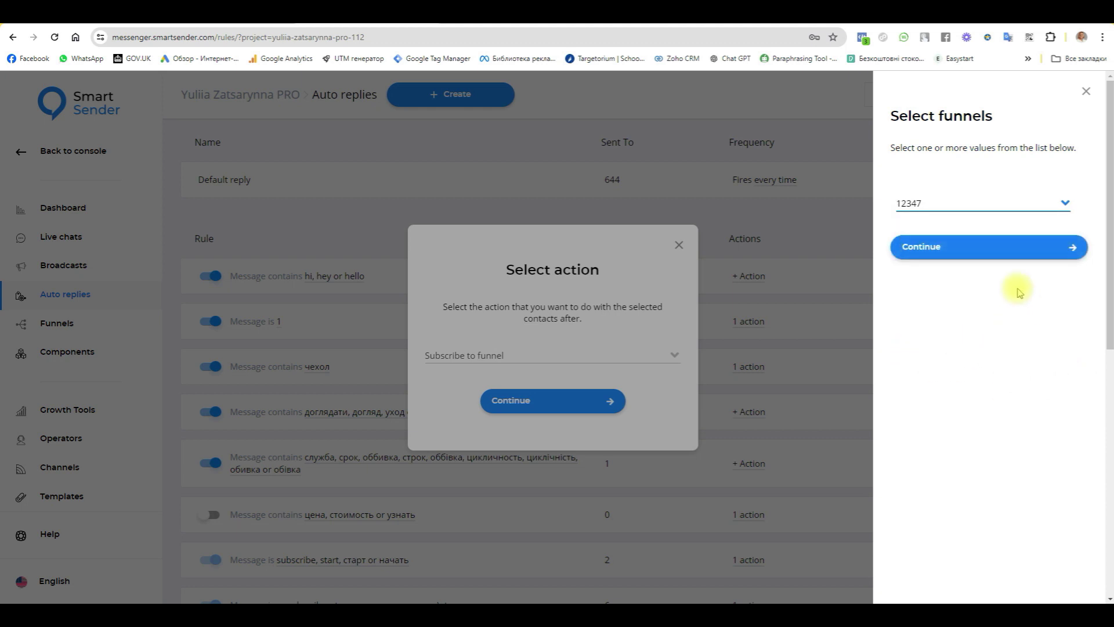
{"action": "left_click", "coordinate": [965, 246]}
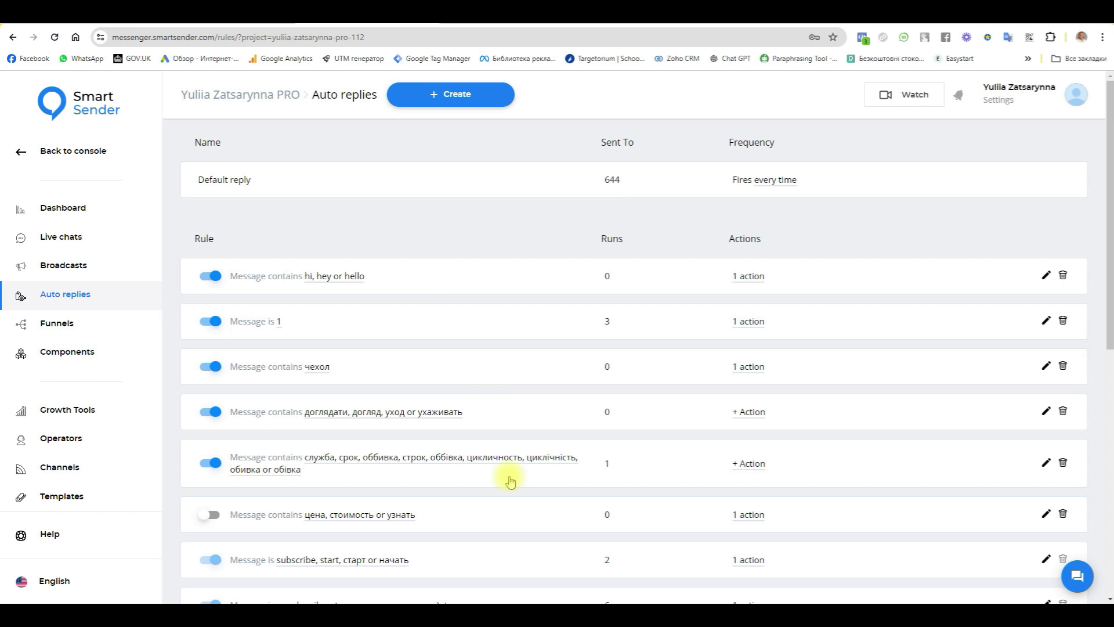
Step: Switch to the Telegram bot chat and press the Link button under the weekend-away reply
{"action": "key", "text": "alt+Tab"}
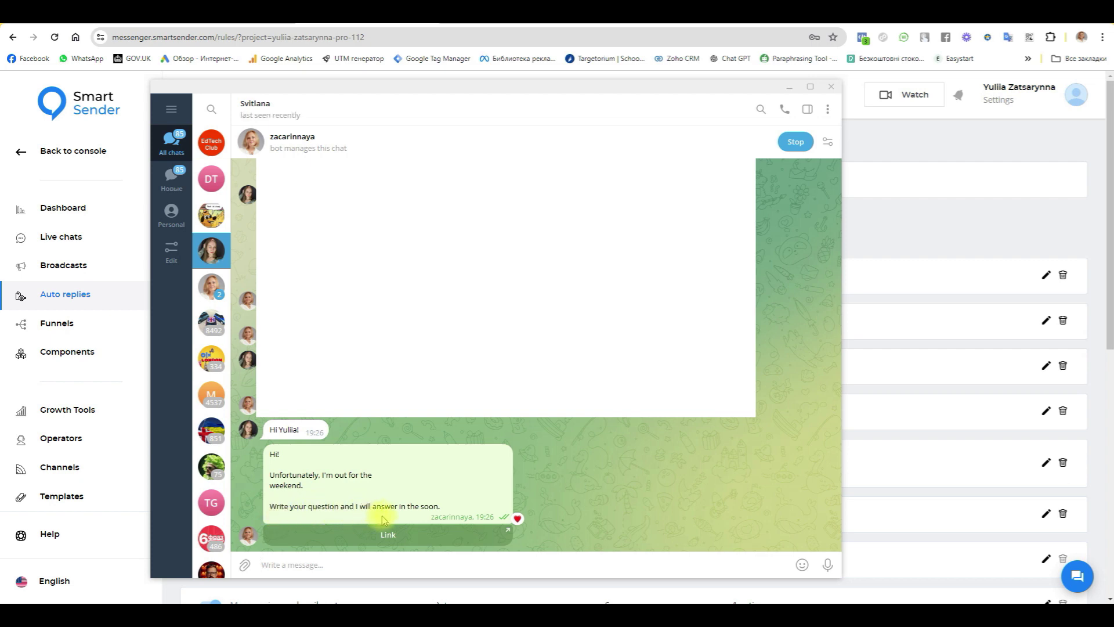
{"action": "left_click", "coordinate": [397, 539]}
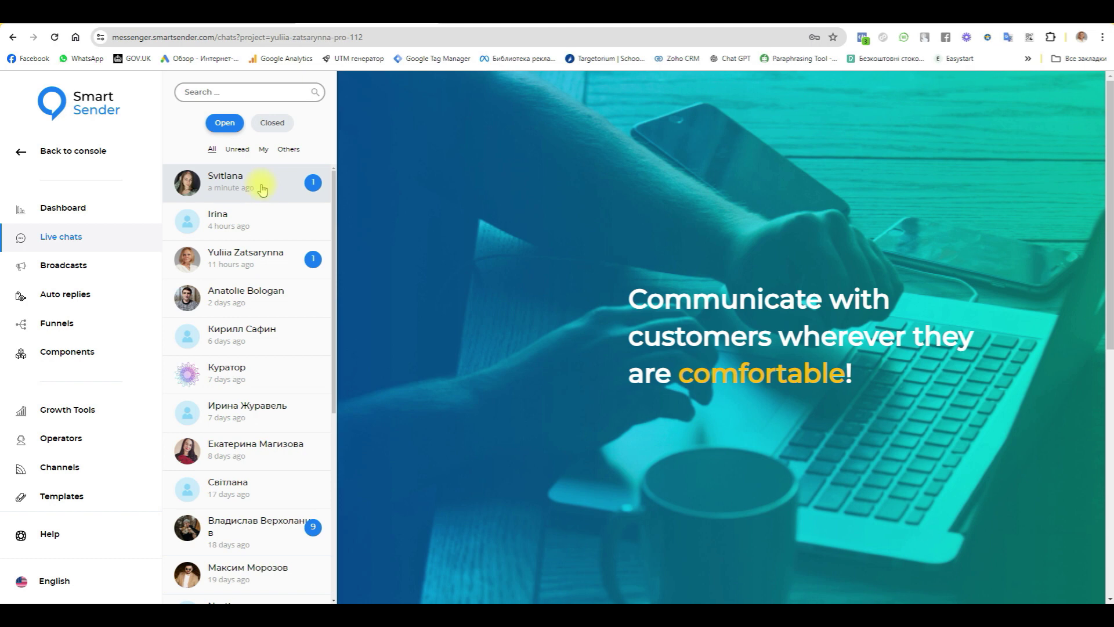
Step: Open the test contact's conversation at the top of the Open live chats list
{"action": "left_click", "coordinate": [261, 187]}
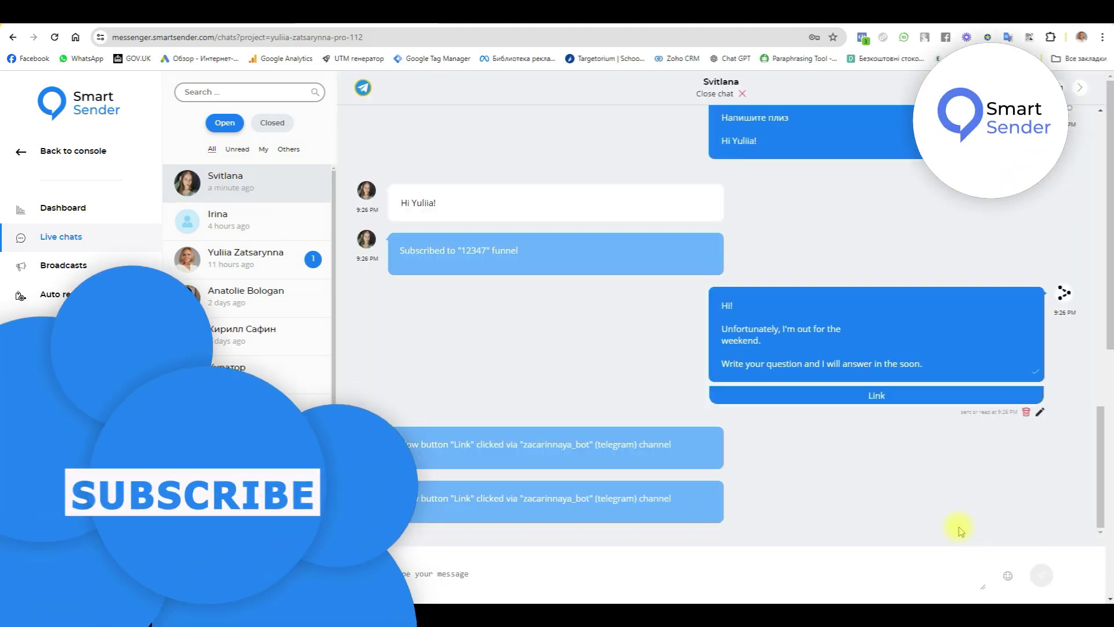